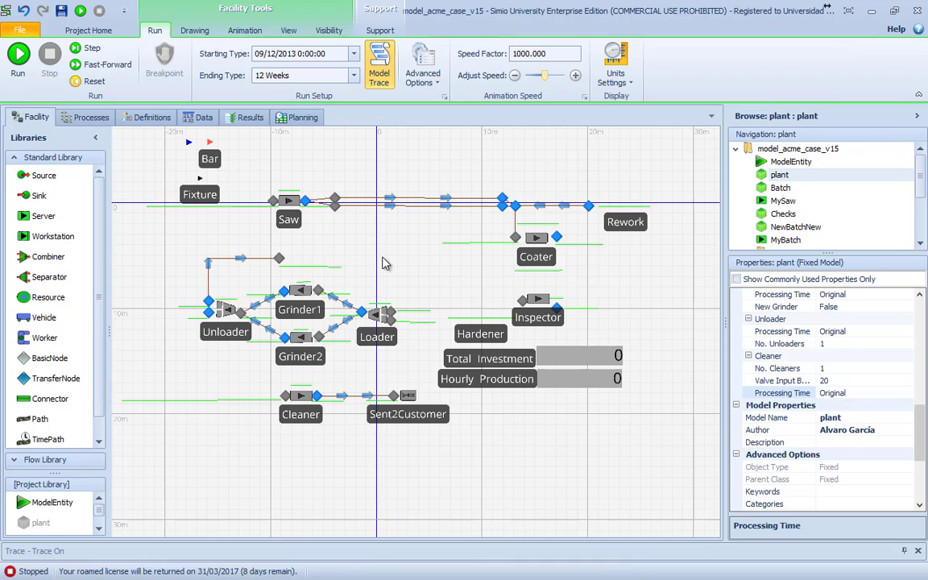
Step: Inspect the Rework, Hardener and Fixtures content queues in the plant's facility layout
drag(340, 230, 316, 238)
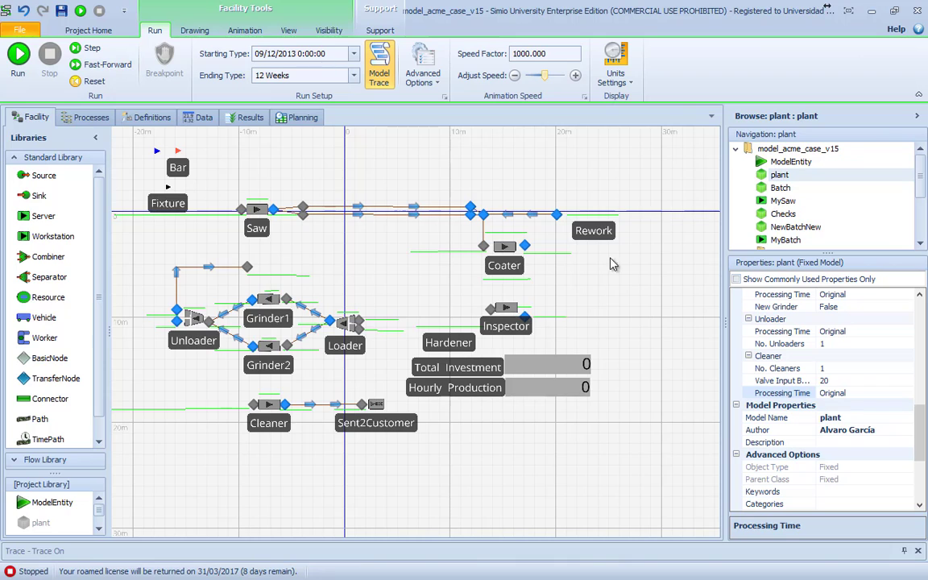
click(584, 216)
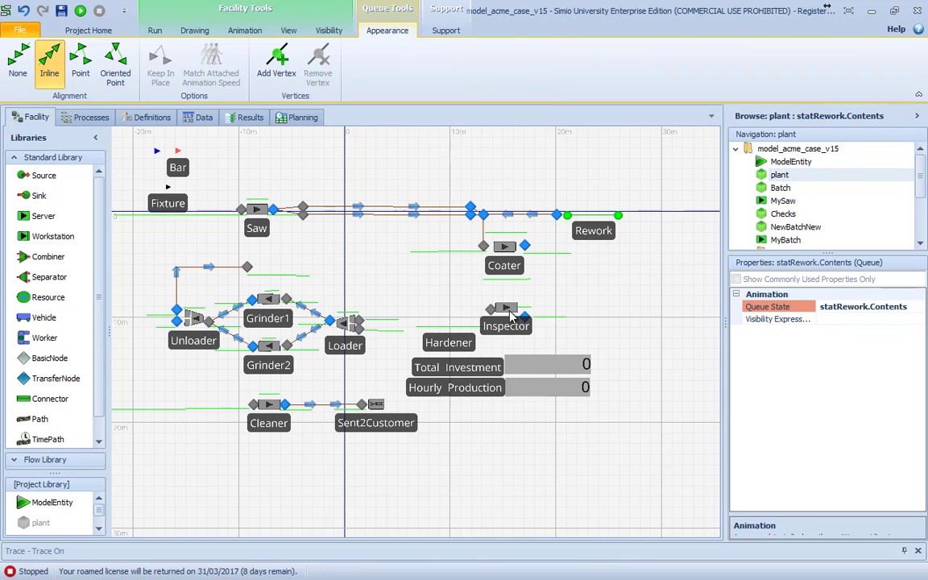
click(459, 328)
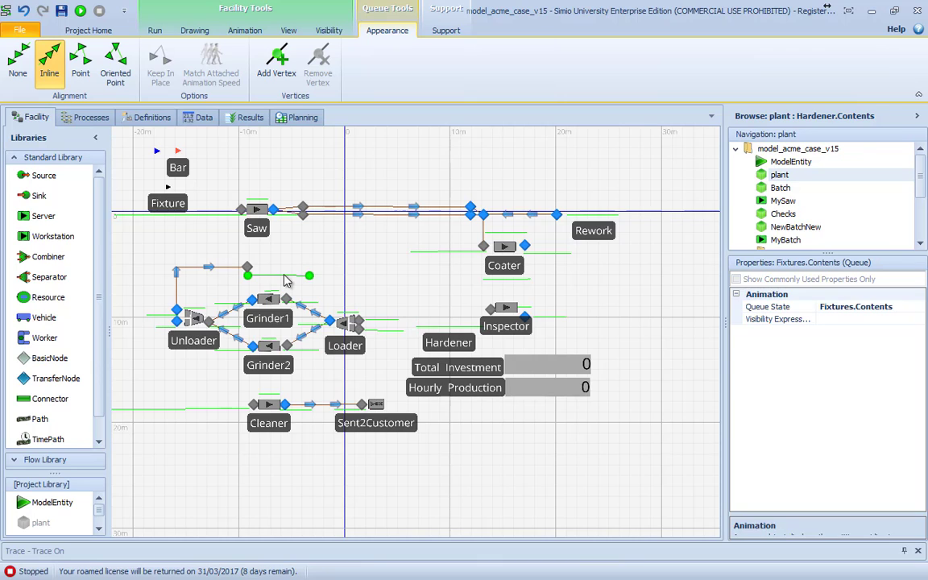
click(393, 336)
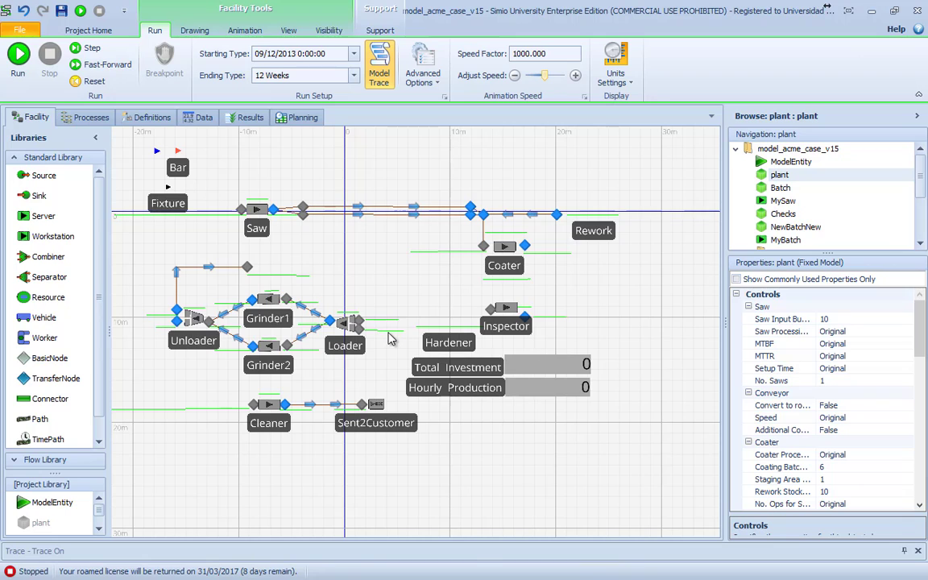
Step: Run the 12-week plant simulation, fast-forward it to the end and stop the run
click(21, 54)
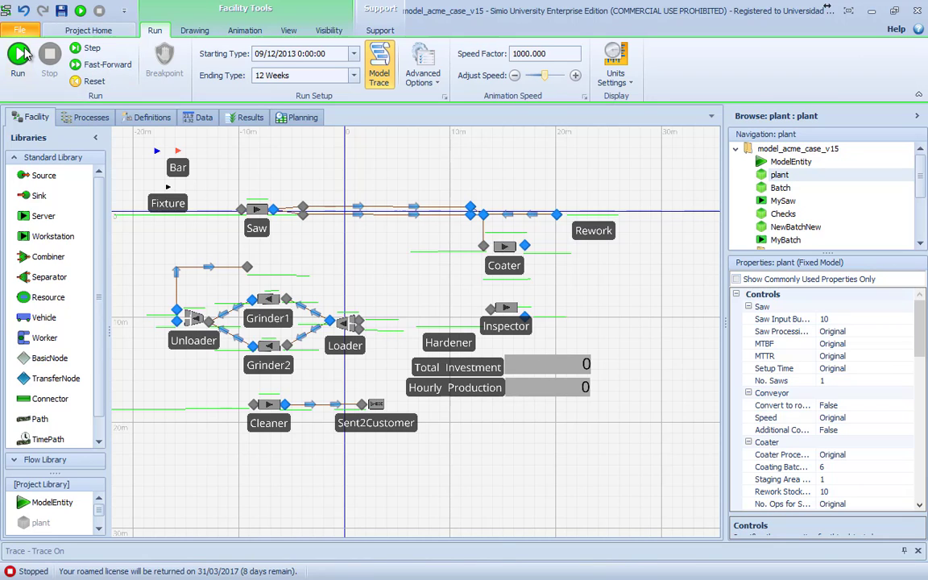
click(21, 54)
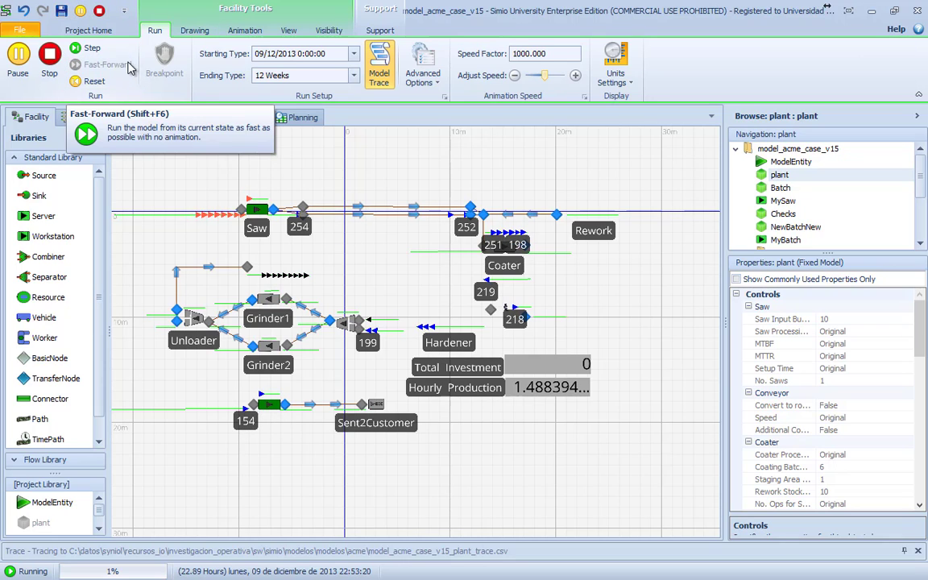
click(119, 65)
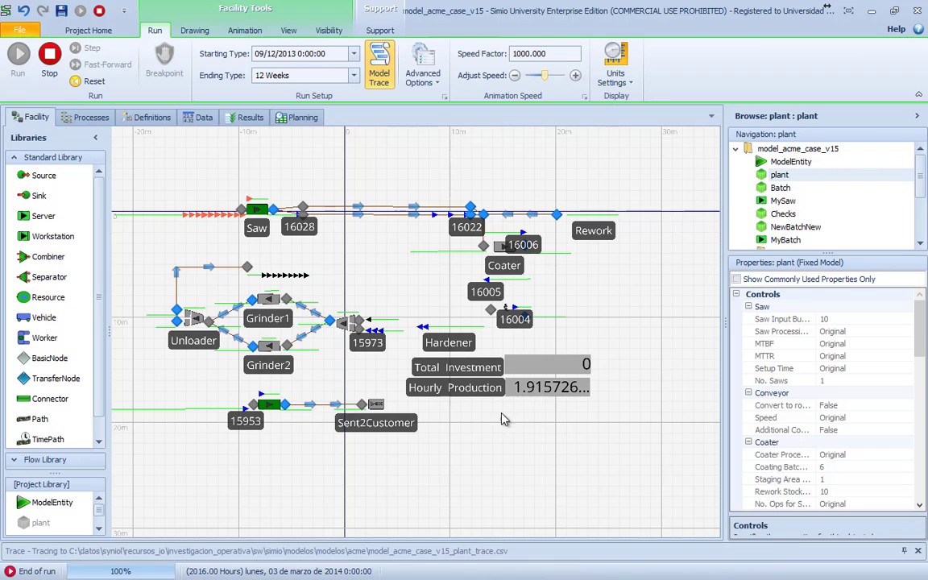
click(50, 54)
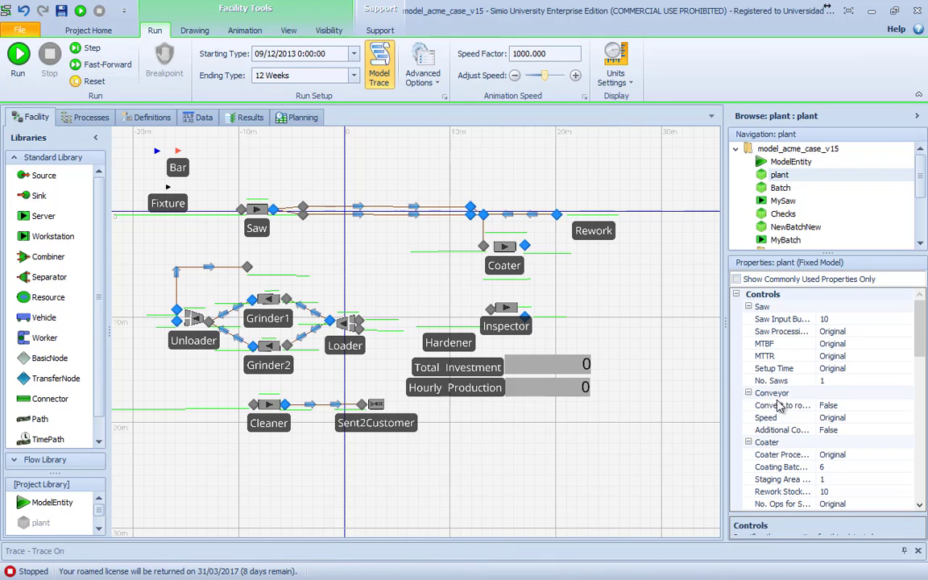
Step: Enlarge the plant model's properties area in width and height and review its list of controls
drag(725, 342, 665, 346)
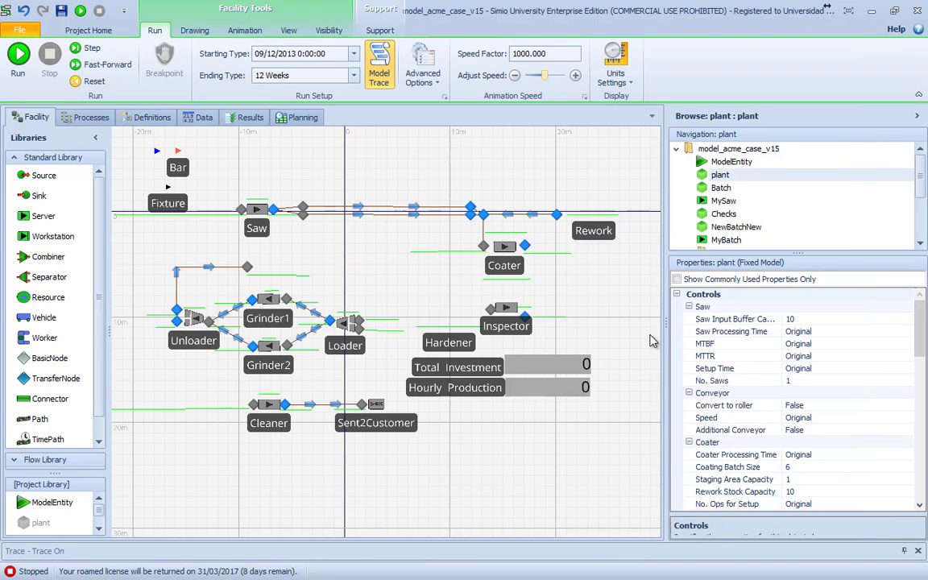
drag(669, 361, 633, 356)
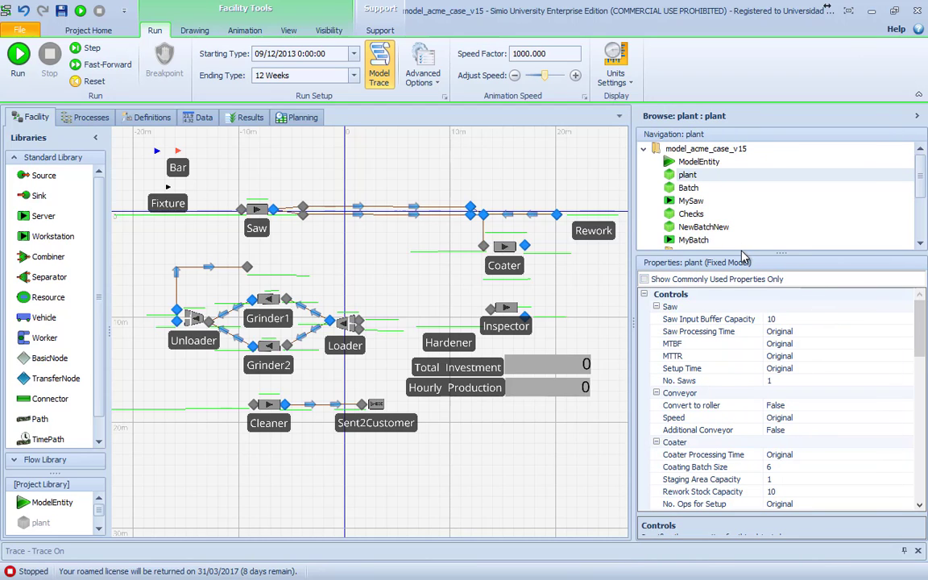
drag(743, 255, 745, 169)
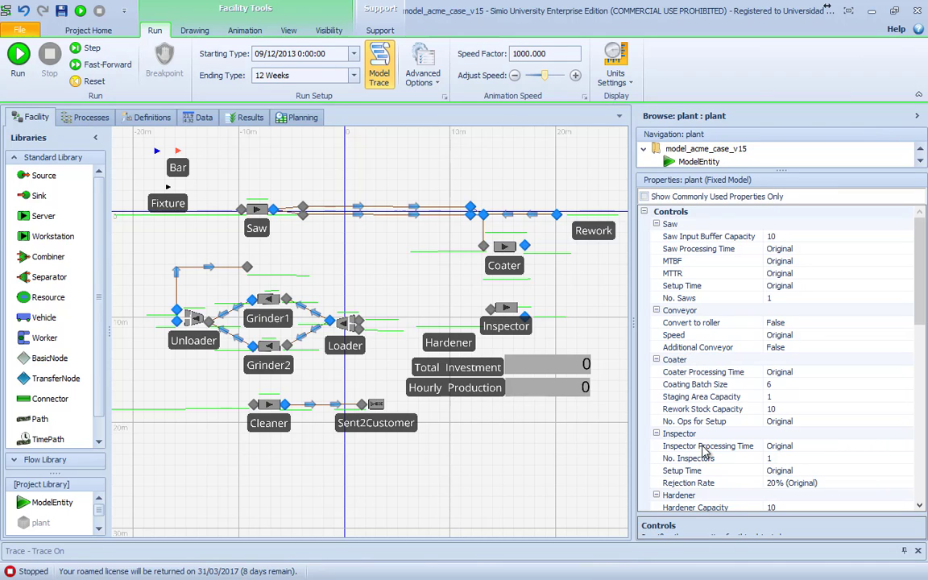
drag(920, 297, 922, 361)
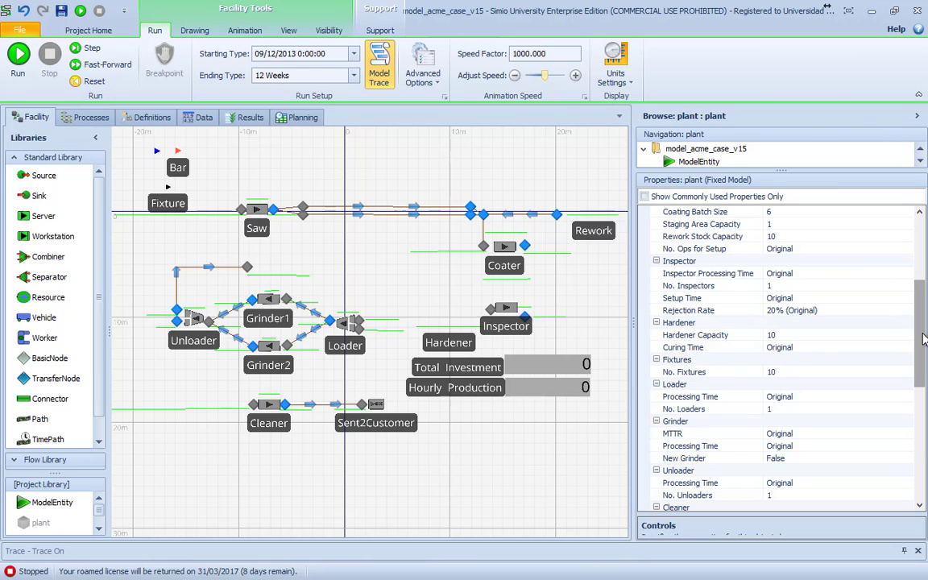
drag(921, 334, 920, 285)
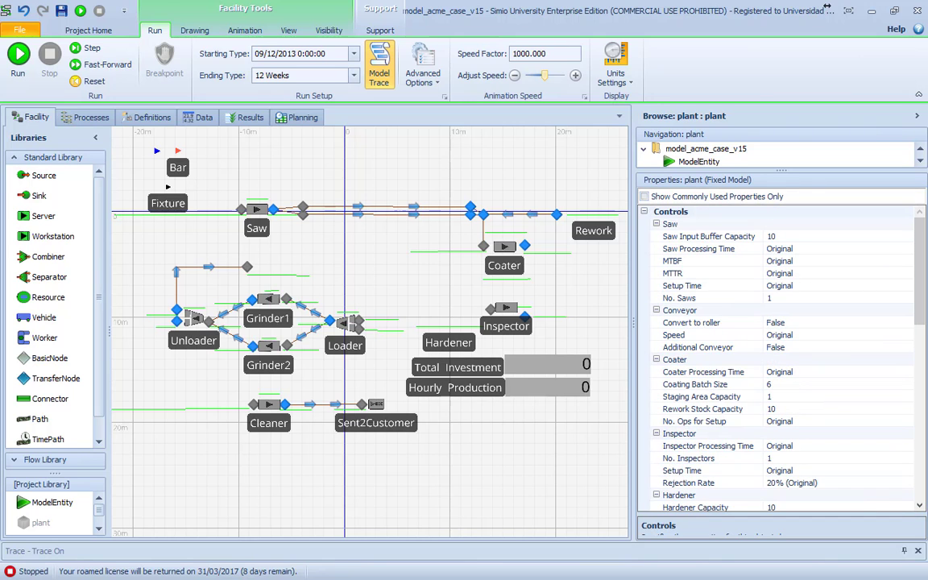
Step: Switch to presentation_acme.pdf, review the improvement cost table by plant area, and return to the Simio model
key(alt+Tab)
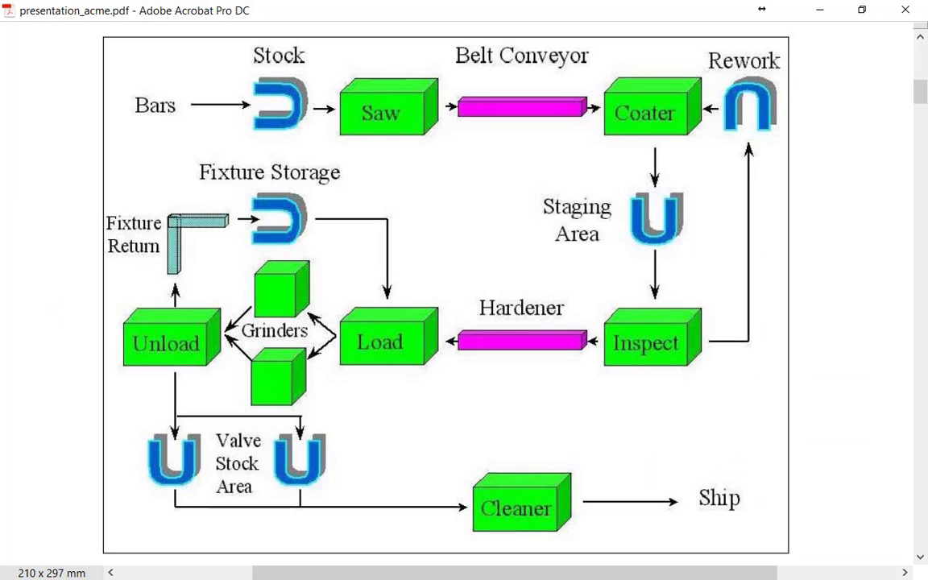
scroll(453, 340, down, 15)
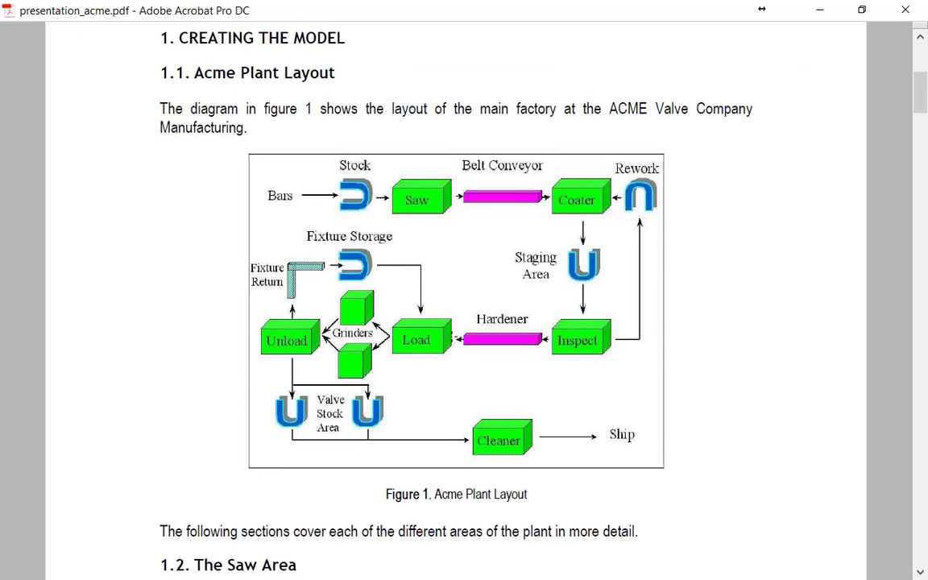
scroll(451, 337, down, 20)
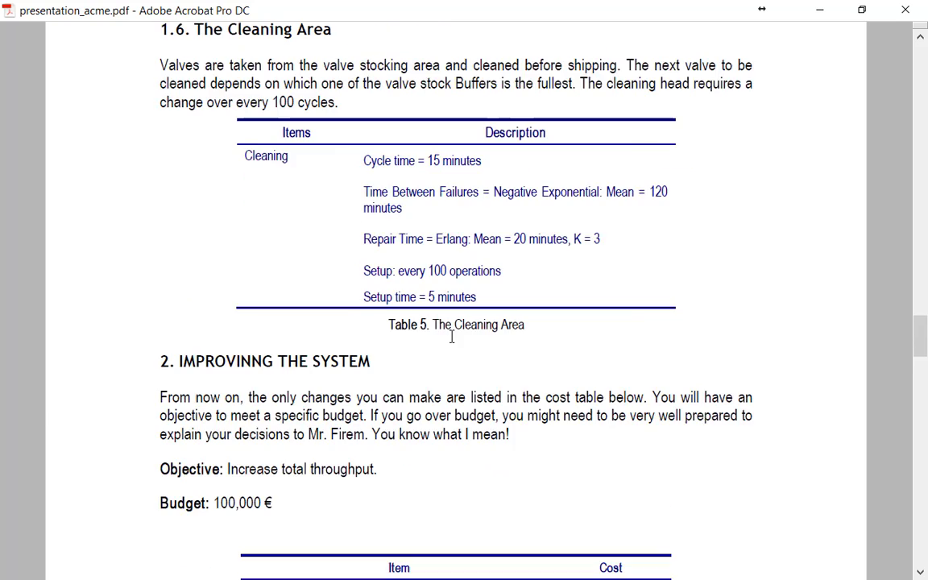
scroll(452, 336, up, 10)
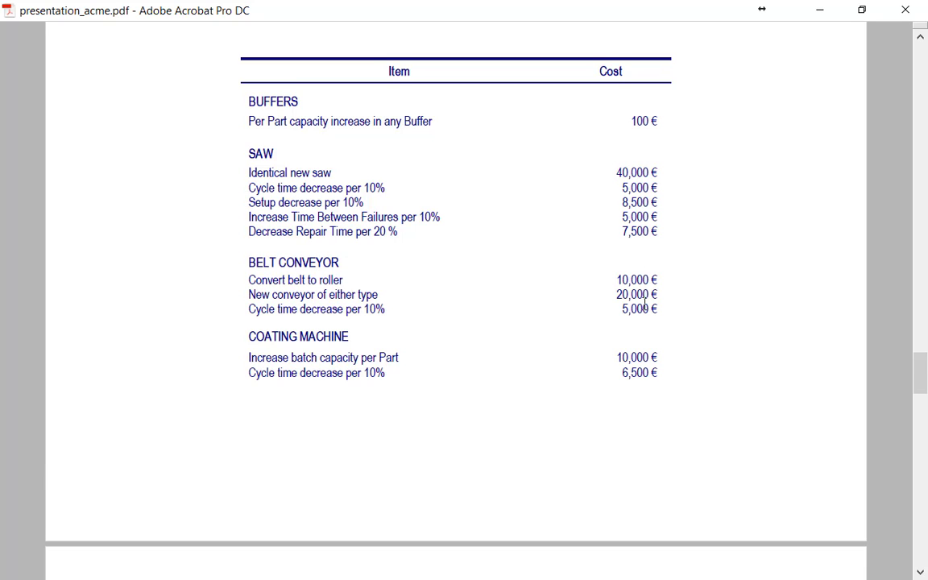
scroll(648, 310, down, 5)
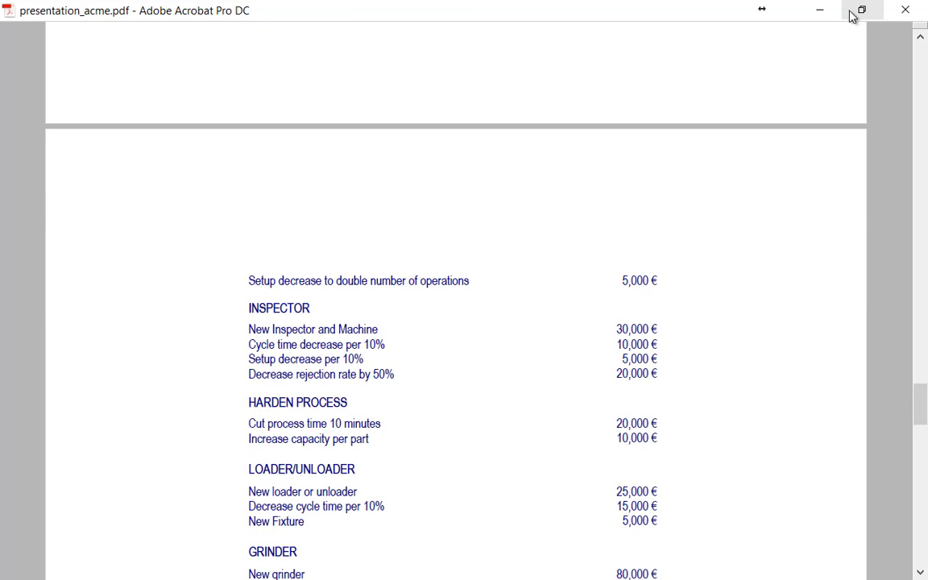
click(820, 11)
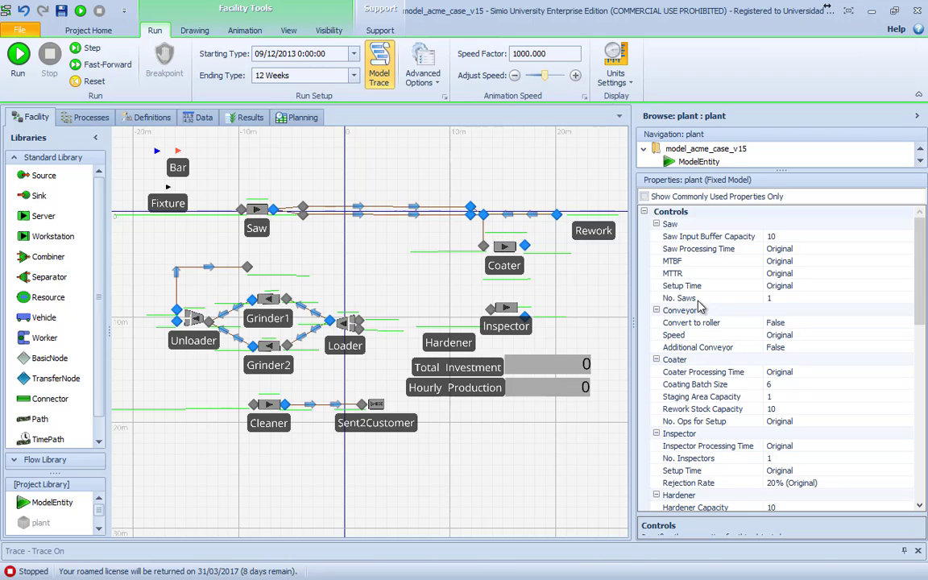
Step: Try a Saw Input Buffer Capacity of 11 with one simulation step, and reset the run and restore the capacity to 10
click(820, 237)
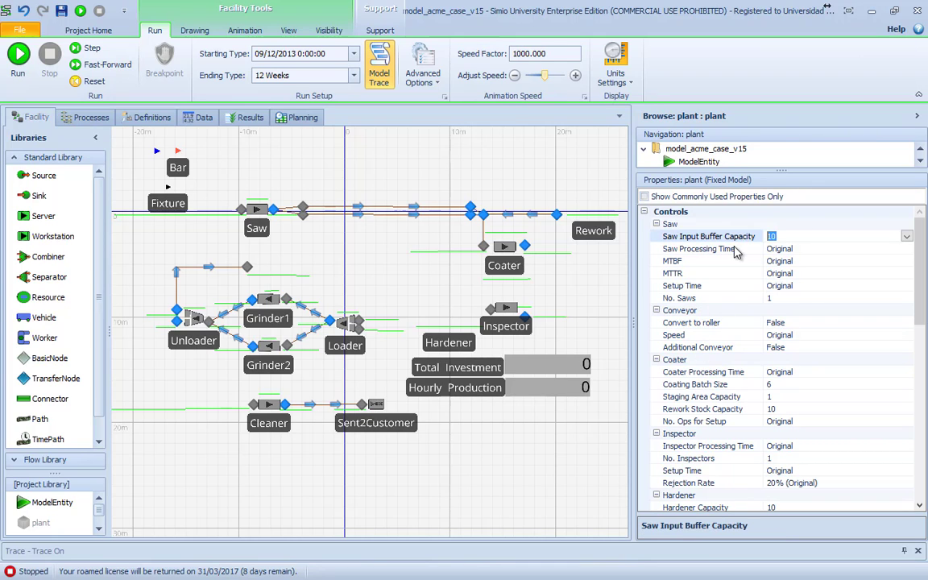
text(11)
click(93, 53)
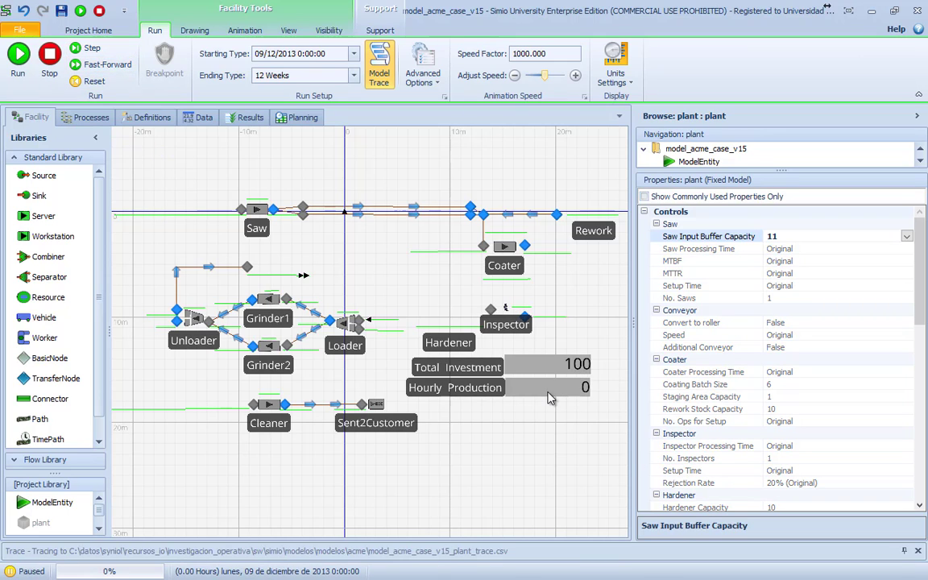
click(89, 80)
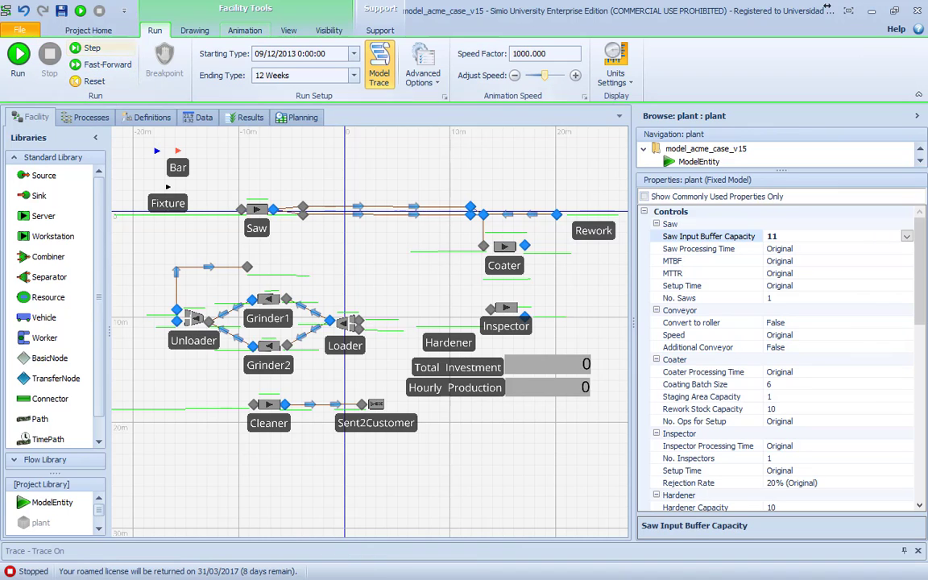
drag(861, 238, 628, 243)
text(10)
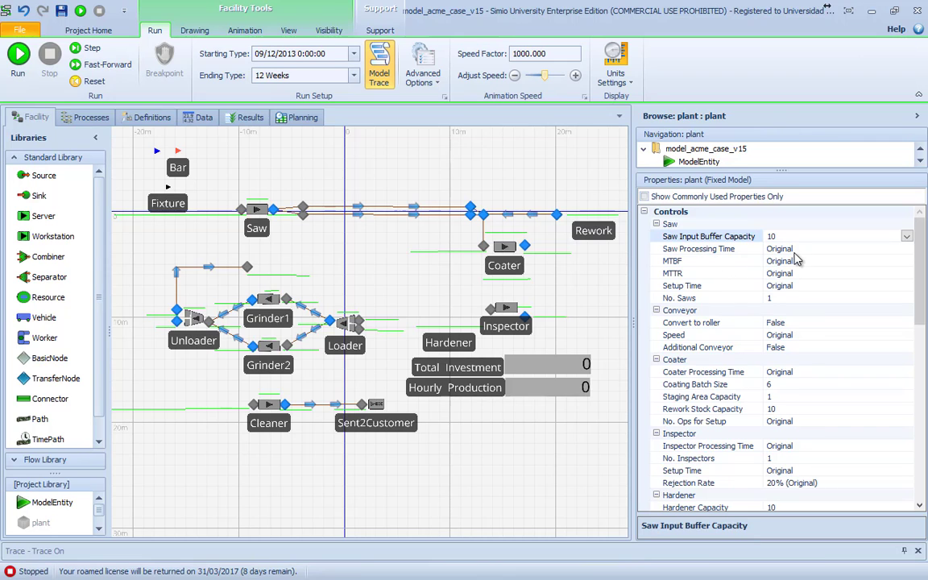
Step: Try the 10% Reduction option for Saw Processing Time and restore it to Original
click(717, 249)
click(906, 249)
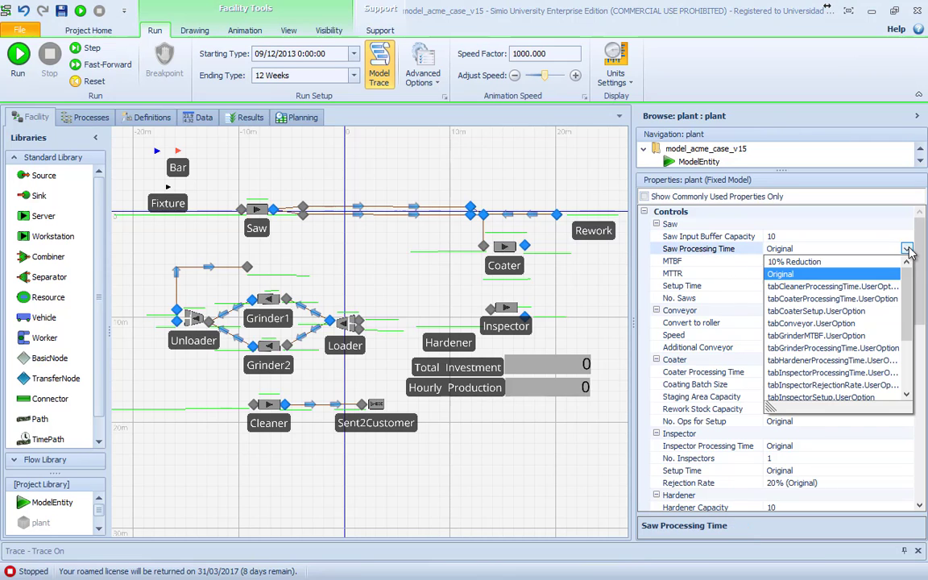
click(793, 262)
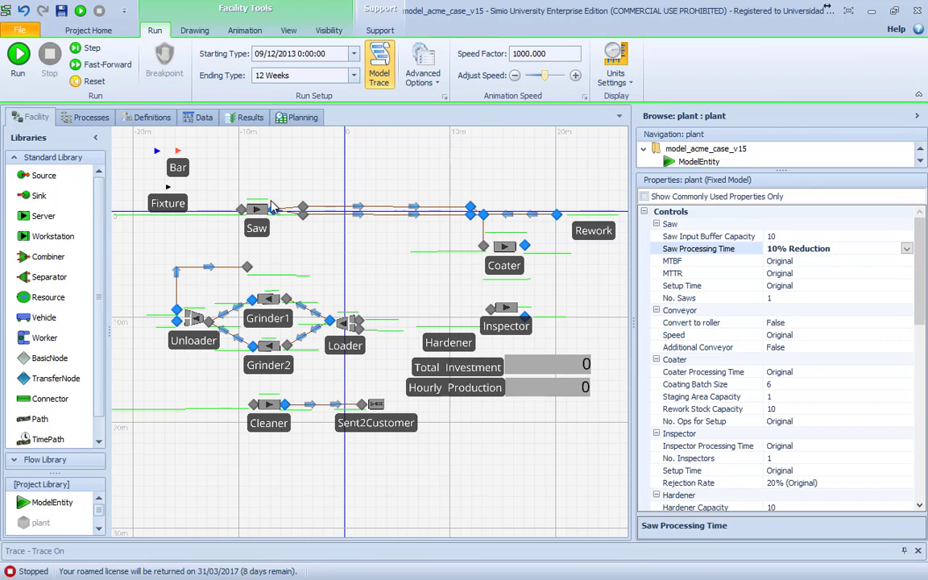
click(906, 249)
click(788, 273)
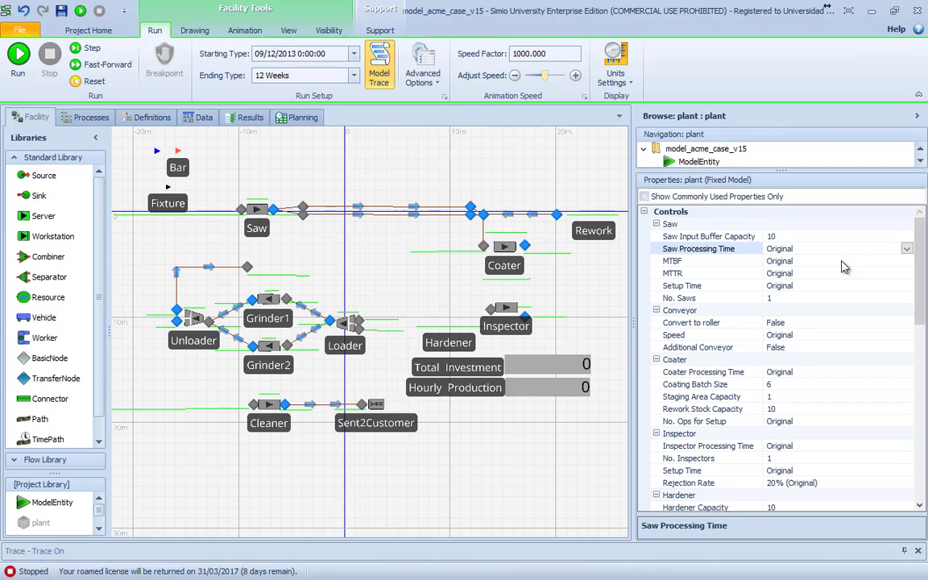
Step: Try the 10% Increment option for the saw's MTBF and restore it to Original
click(905, 261)
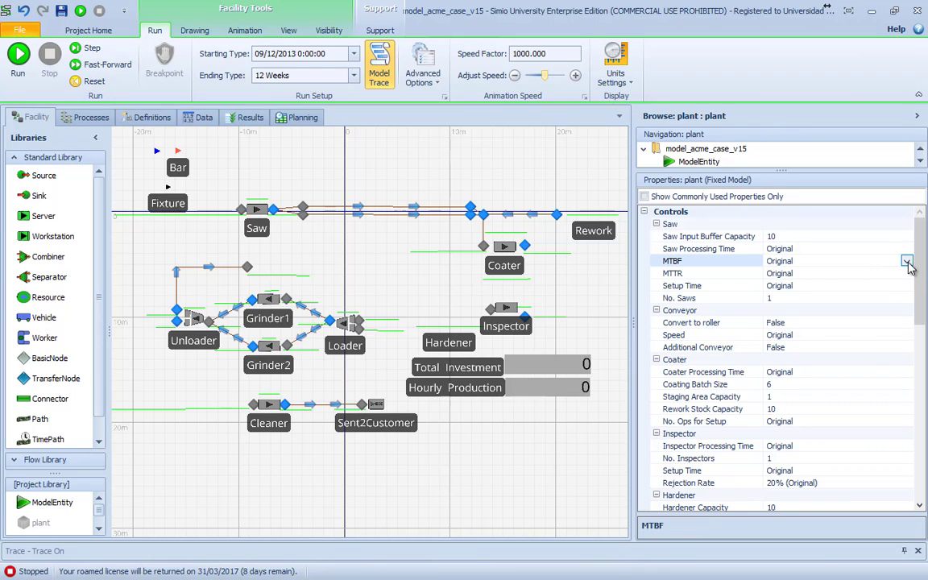
click(905, 261)
click(830, 274)
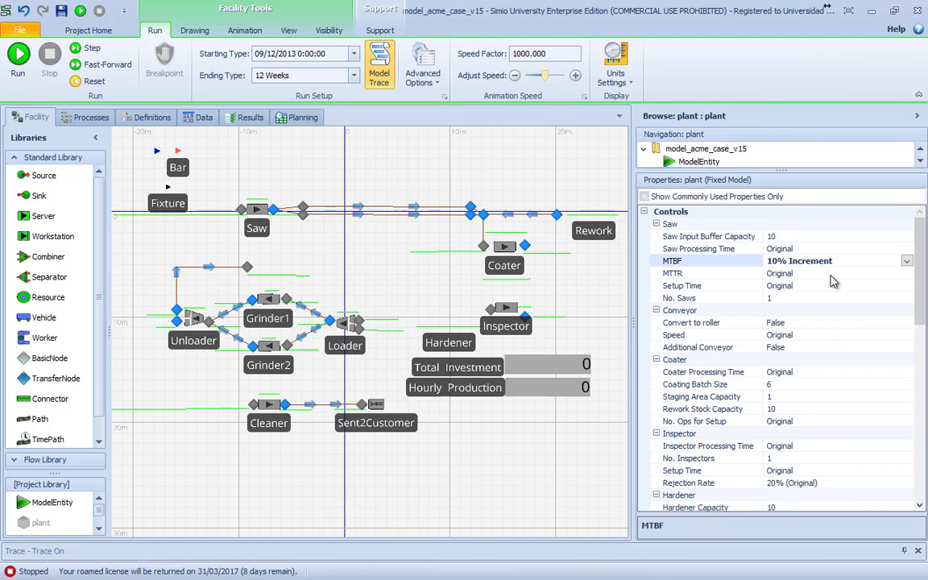
click(906, 261)
click(806, 287)
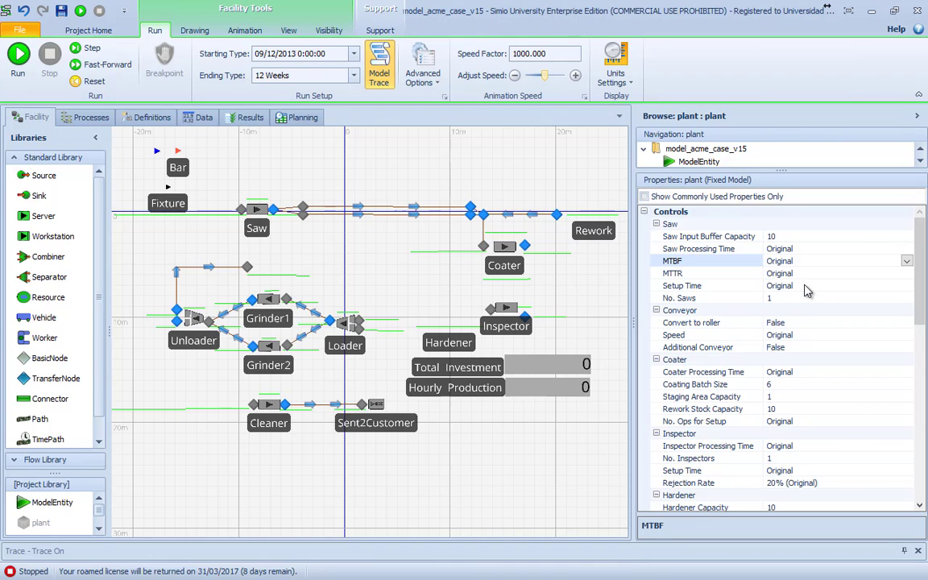
Step: Examine the available options for the saw's MTTR and Setup Time without changing either
click(905, 273)
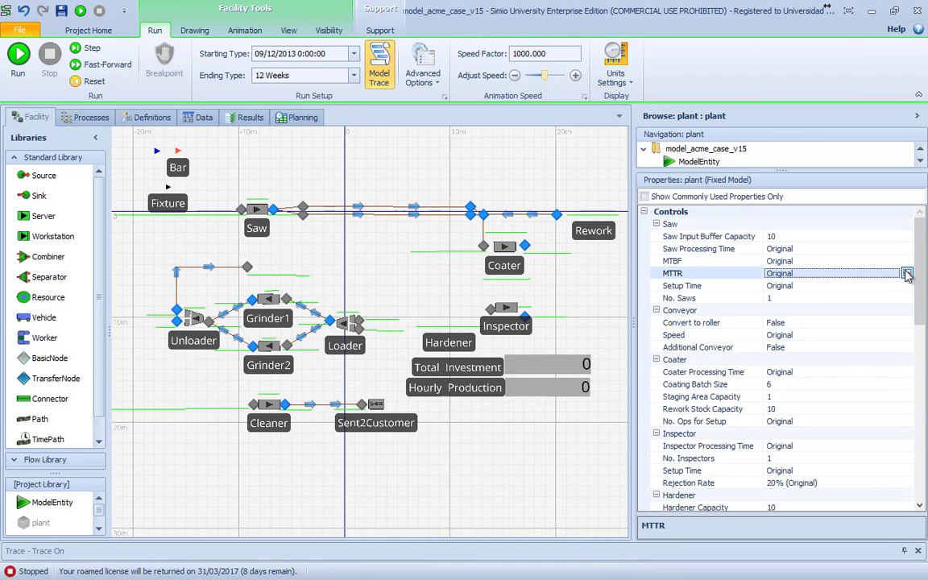
click(906, 273)
click(905, 273)
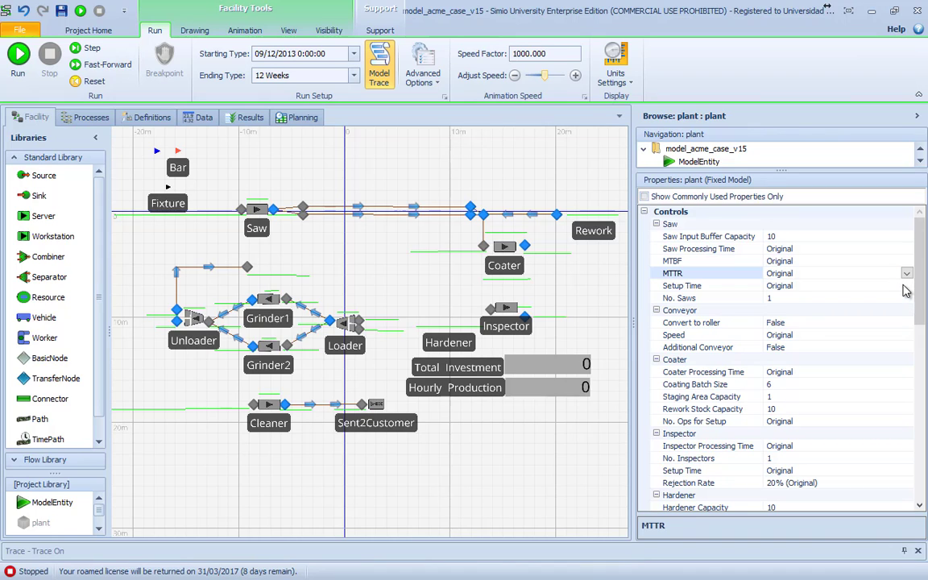
click(905, 288)
click(906, 287)
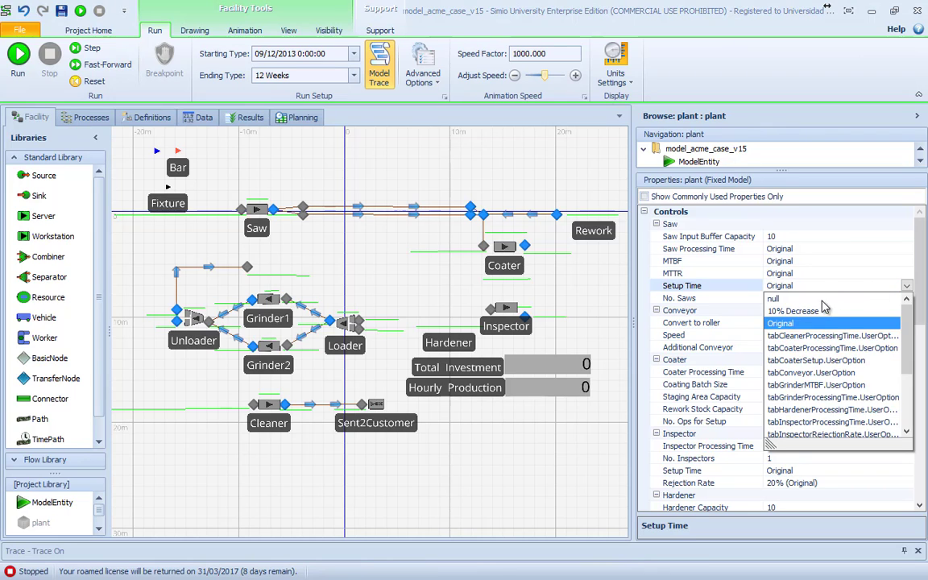
click(883, 288)
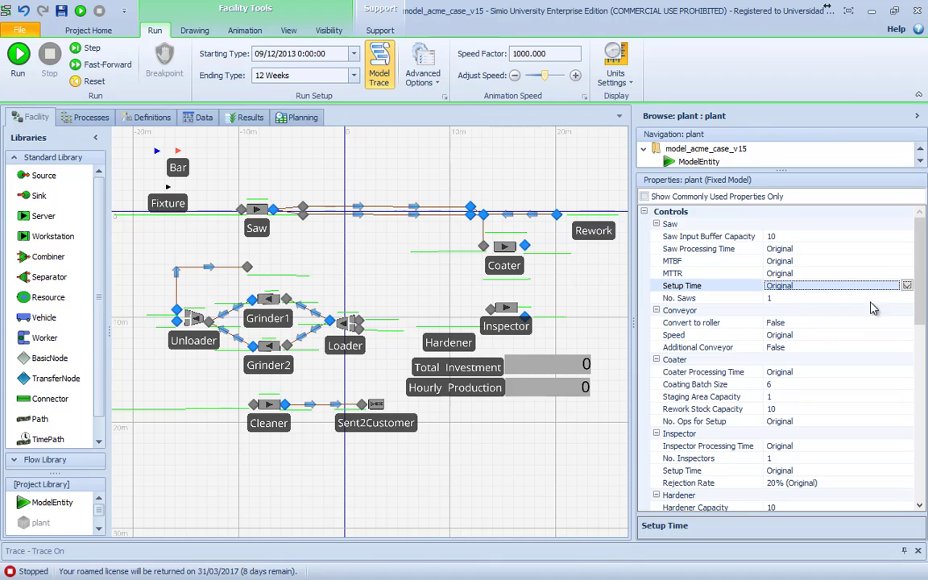
Step: Set the number of saws to 2
click(905, 298)
click(905, 298)
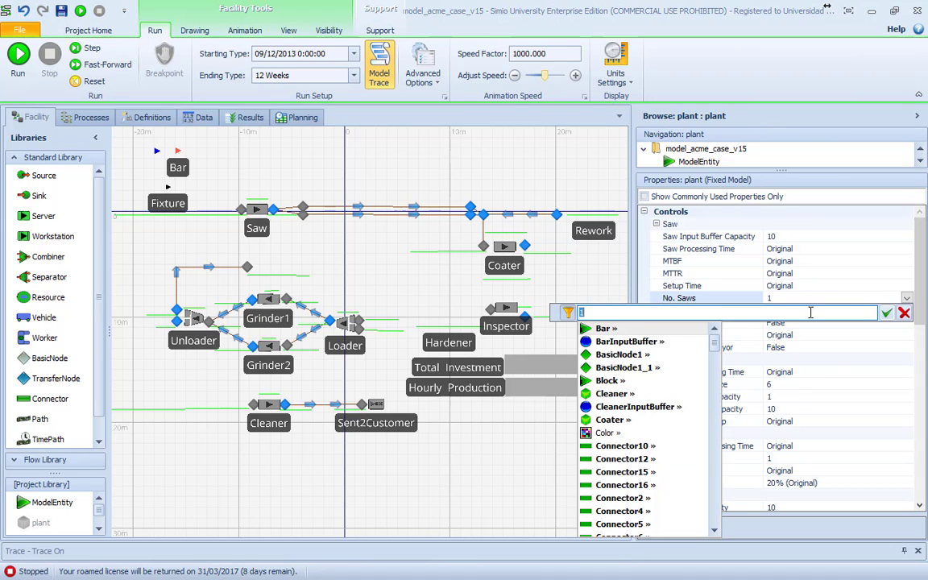
click(614, 315)
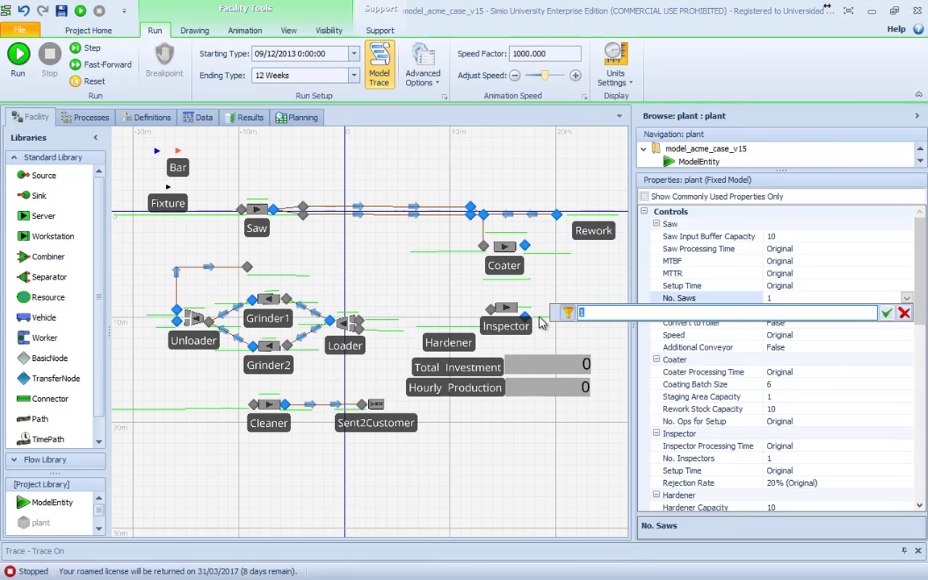
text(2.)
key(Return)
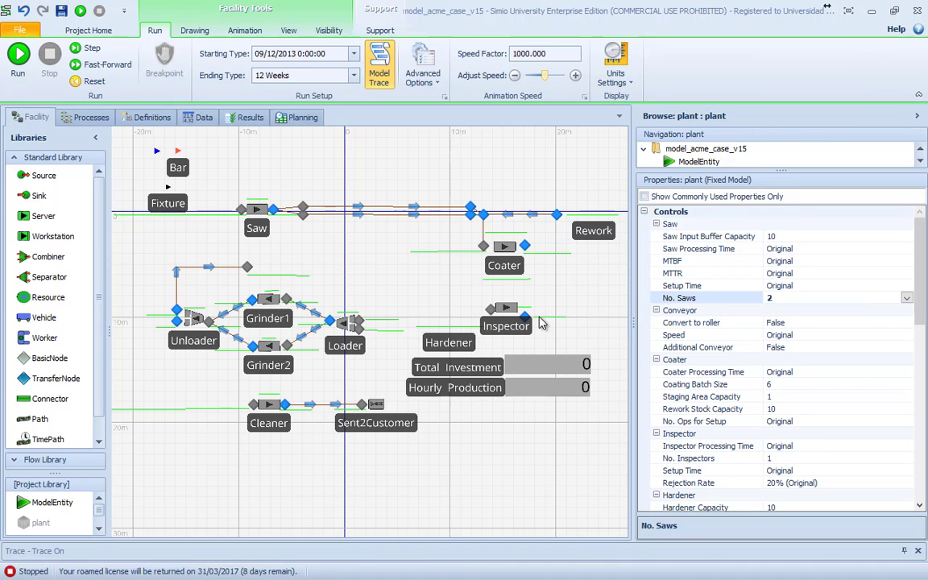
Step: Run the simulation with two saws, stop it and restore the number of saws to 1
click(18, 53)
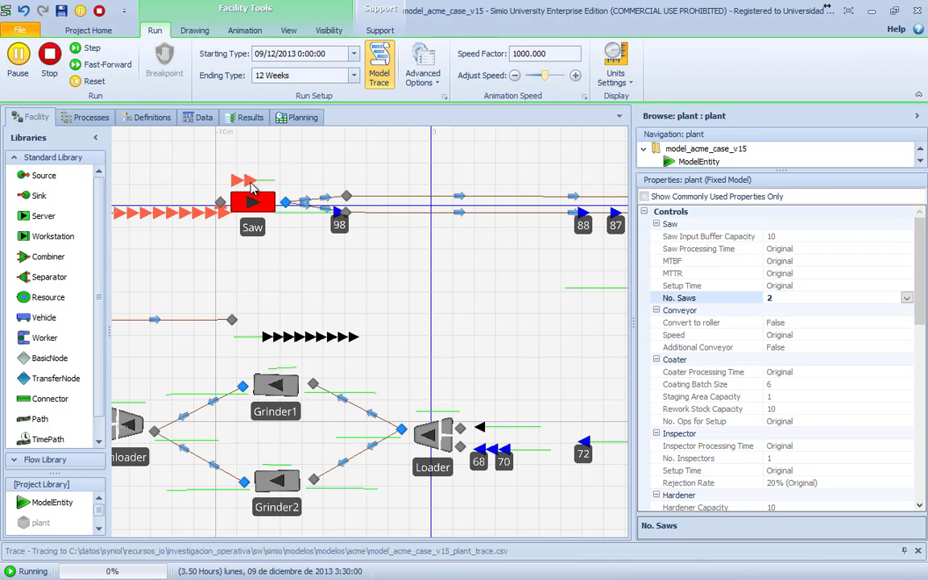
scroll(265, 193, down, 2)
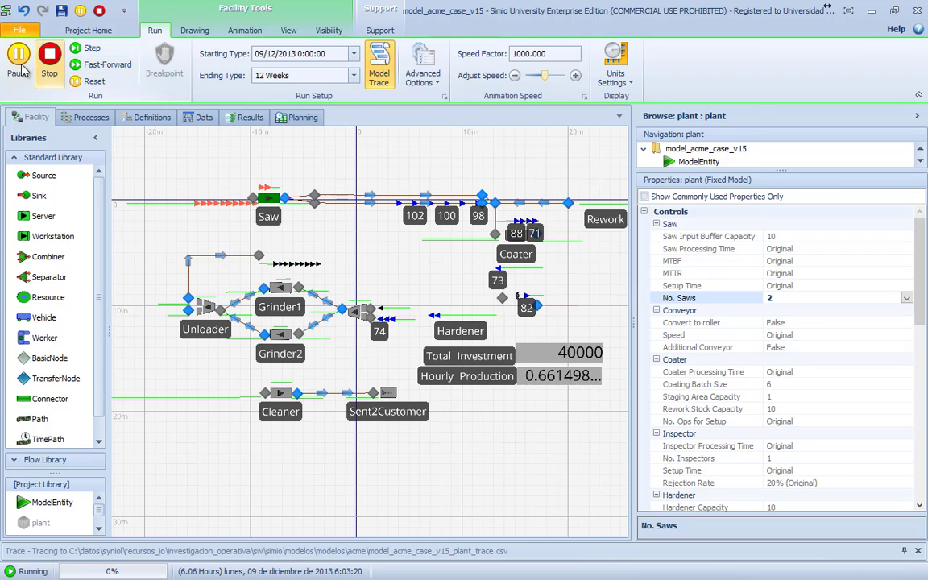
click(50, 53)
scroll(434, 264, up, 1)
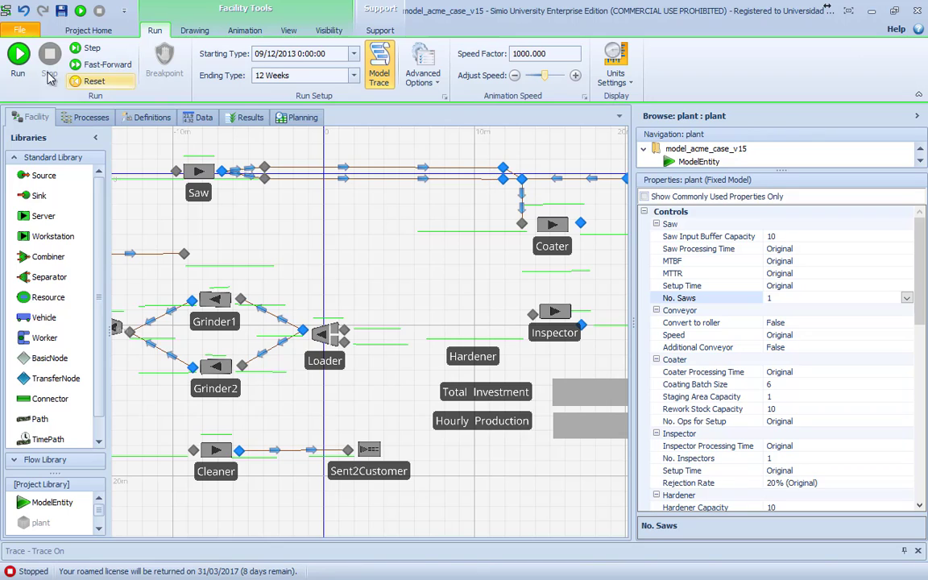
Step: Run the simulation with a single saw to watch the flow to the Coater, and stop the run
click(18, 54)
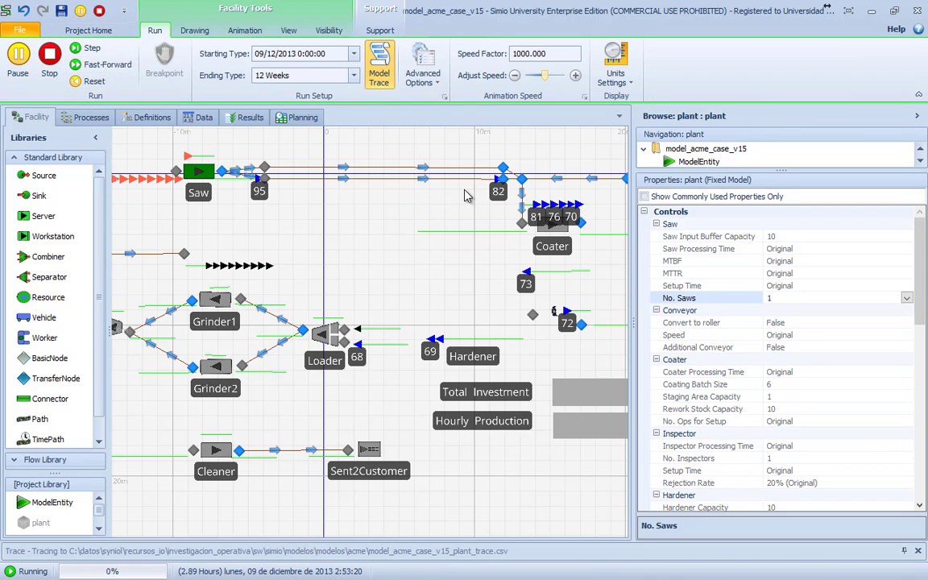
click(18, 54)
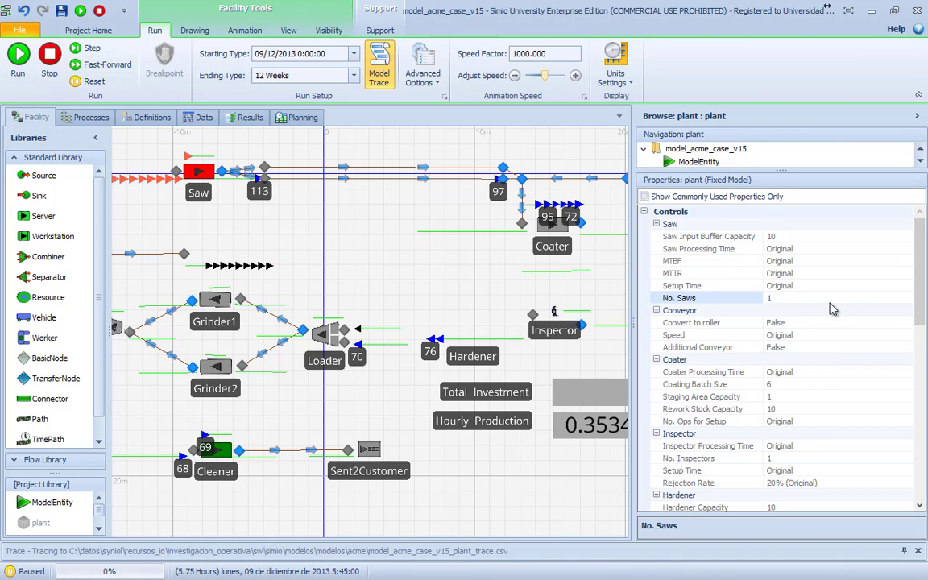
click(49, 56)
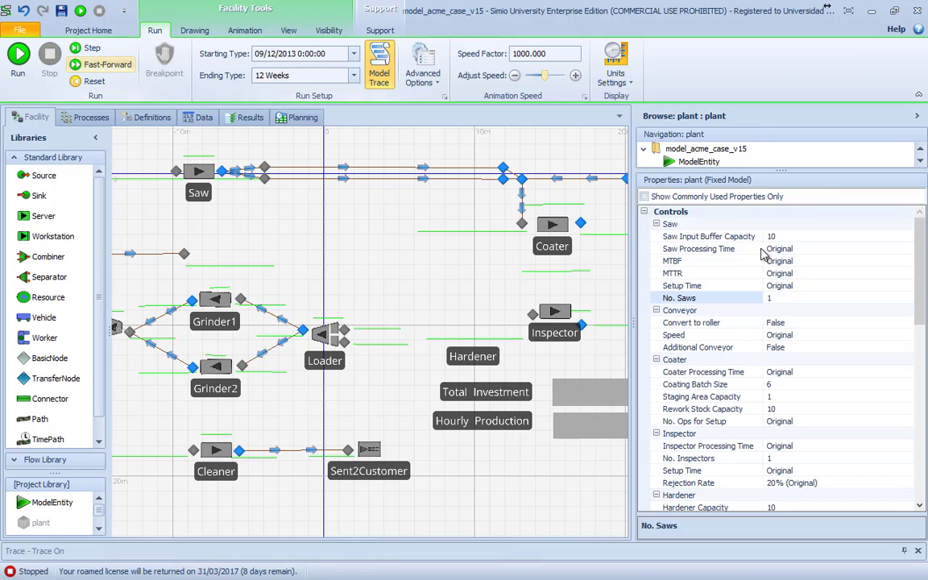
Step: Try the conveyor's Convert to roller option set to True with a simulation run, and restore it to False
click(854, 322)
click(905, 322)
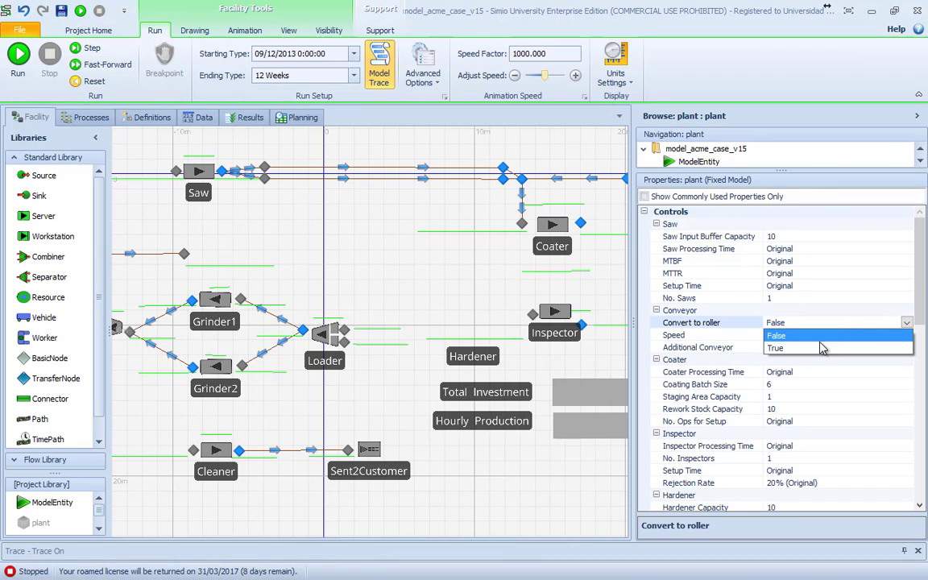
click(805, 347)
click(17, 56)
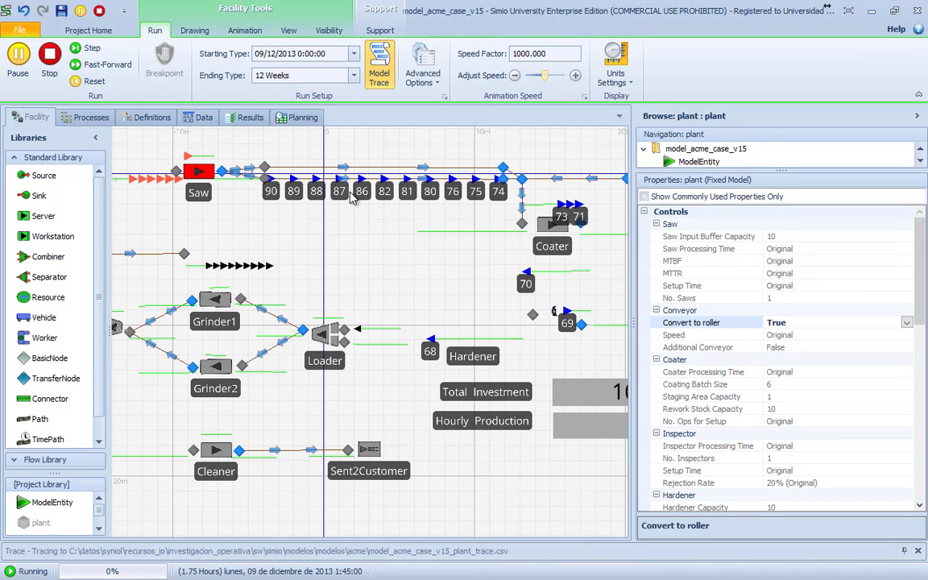
click(18, 61)
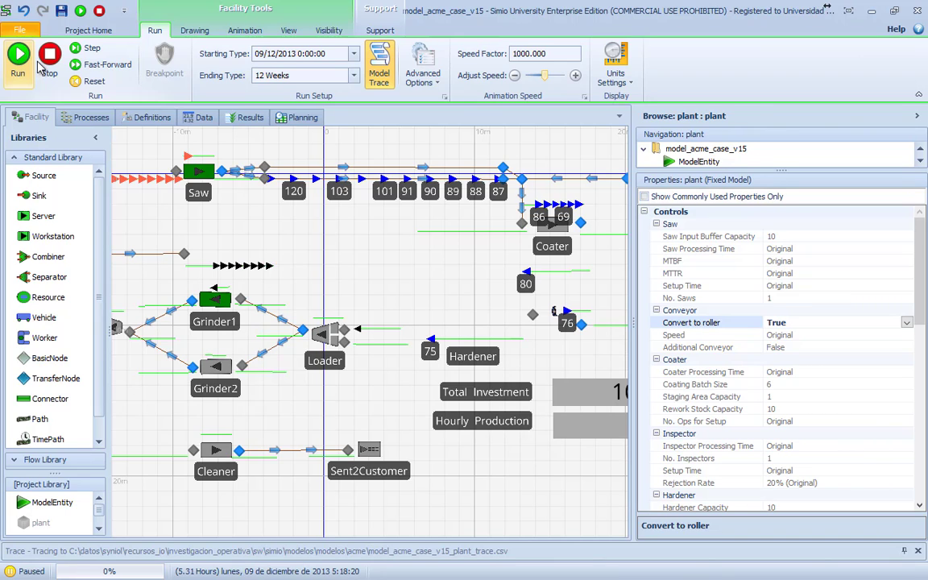
click(49, 57)
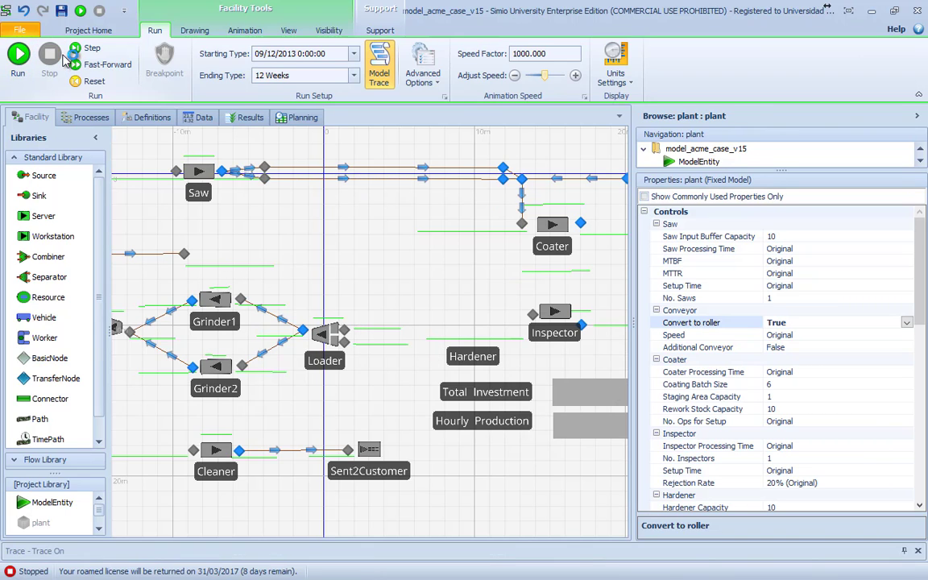
click(905, 322)
click(849, 334)
Step: Check the conveyor's Speed options, and try Additional Conveyor set to True with a simulation run before restoring it to False
click(909, 336)
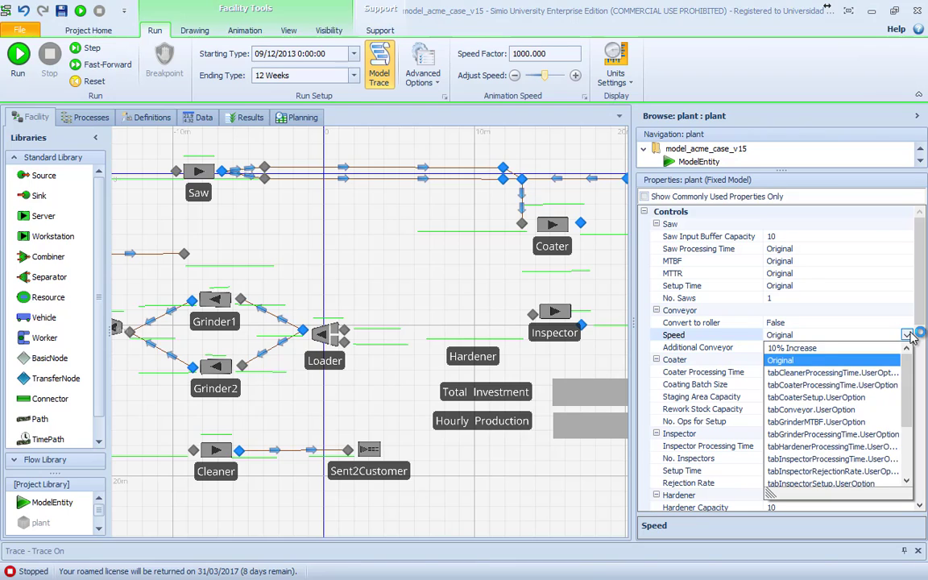
click(834, 336)
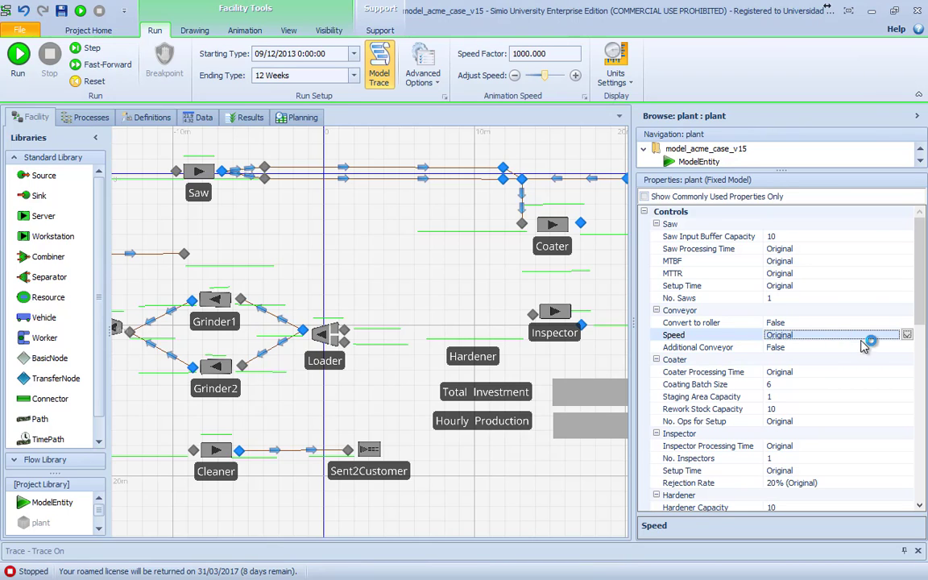
click(842, 347)
click(849, 347)
click(774, 372)
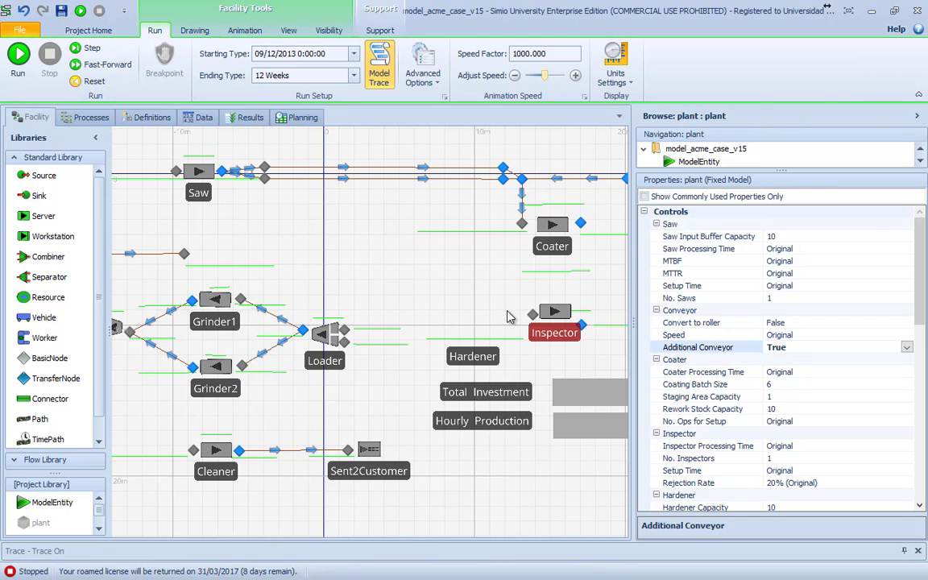
click(19, 56)
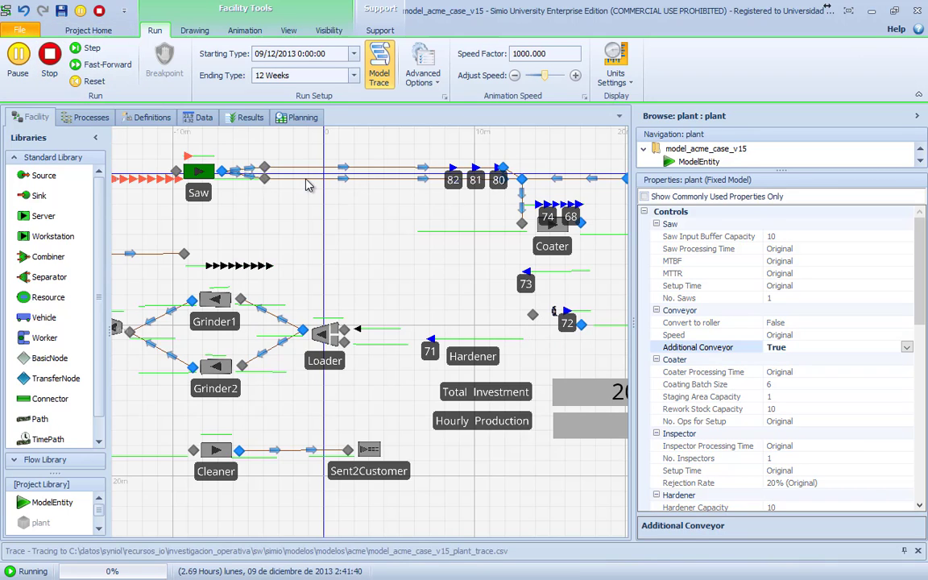
click(48, 70)
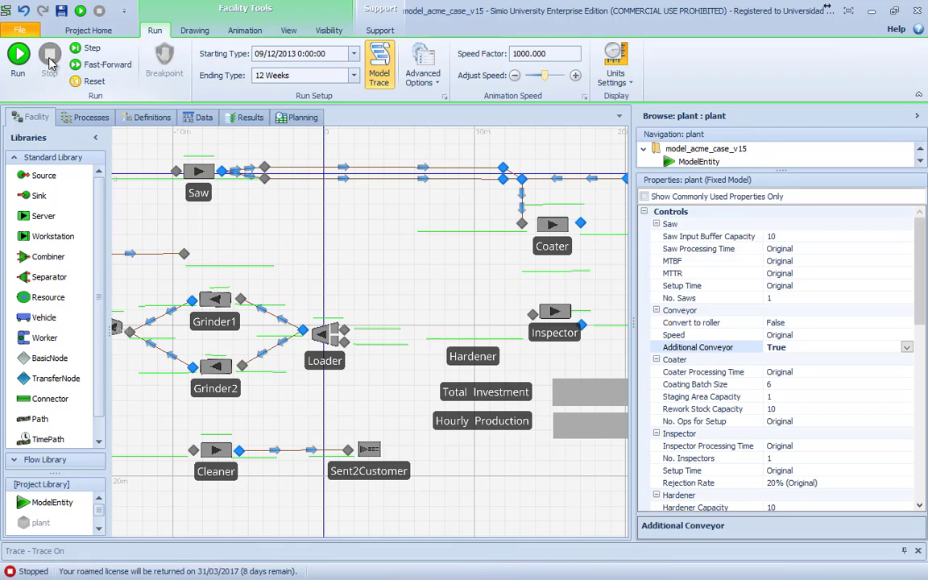
click(906, 347)
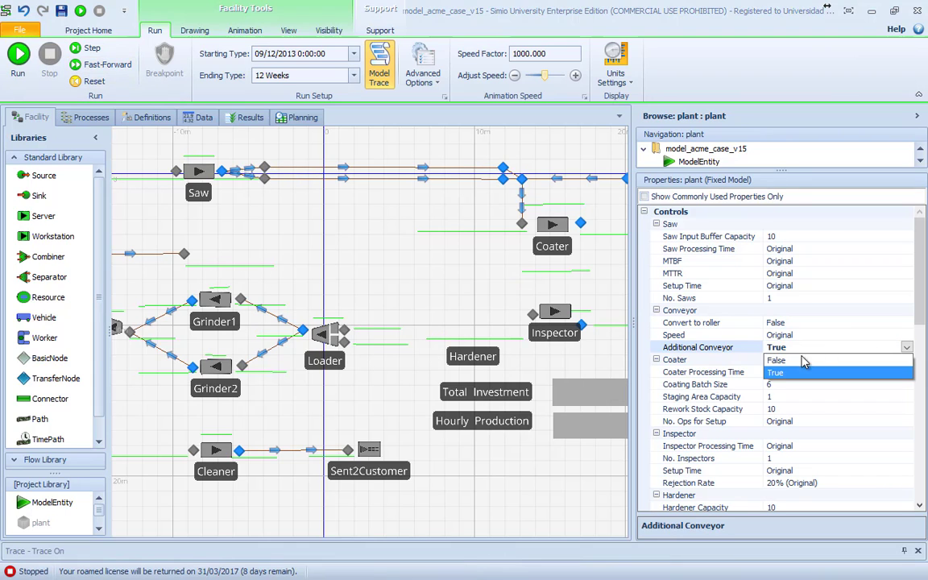
click(776, 359)
Step: Examine the coater's options for Coater Processing Time and No. Ops for Setup, keeping both at Original
scroll(799, 360, down, 1)
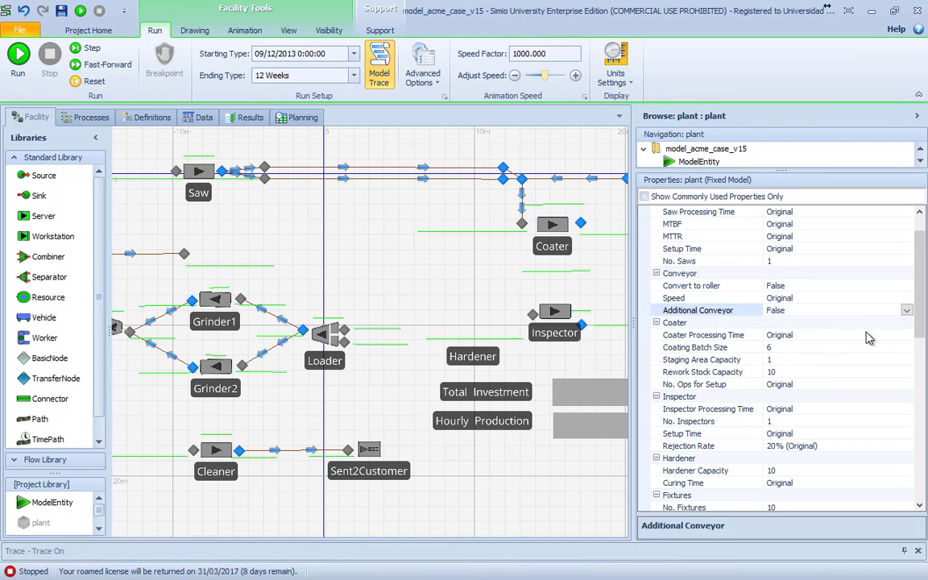
click(907, 335)
click(907, 335)
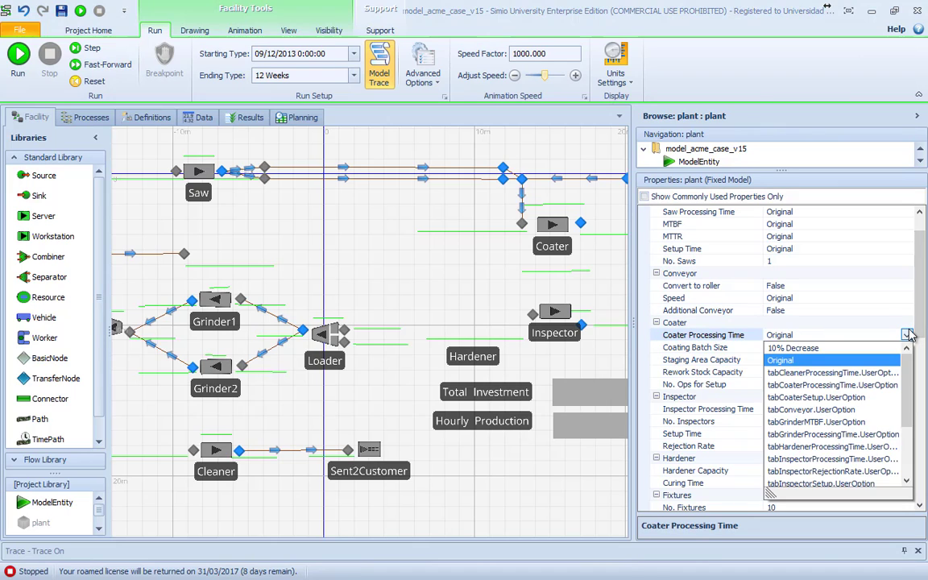
click(907, 335)
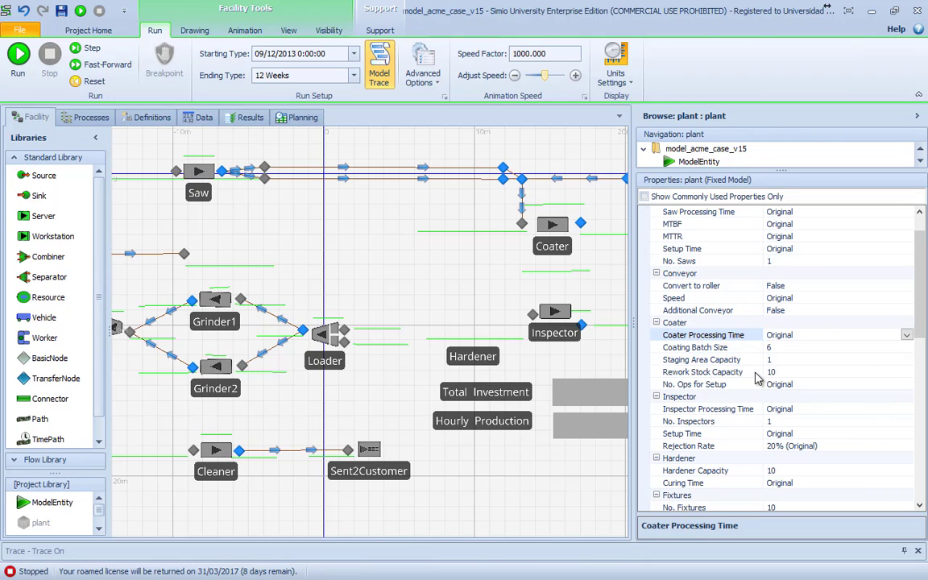
scroll(773, 322, down, 3)
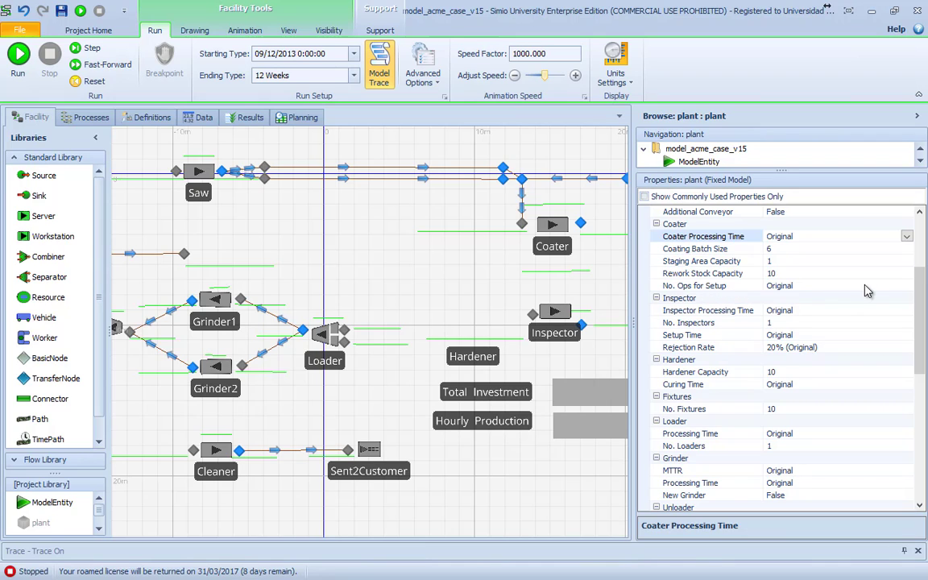
click(904, 287)
click(906, 286)
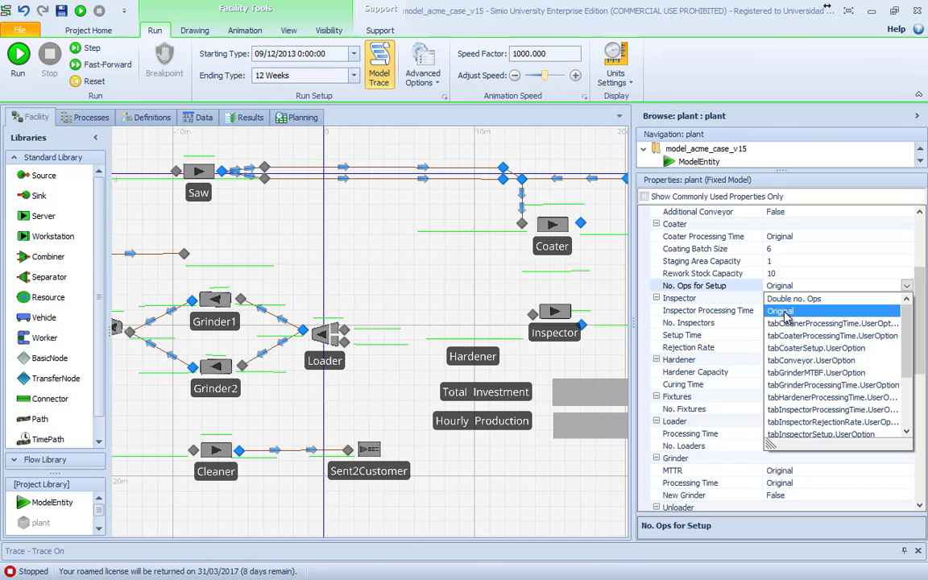
click(785, 312)
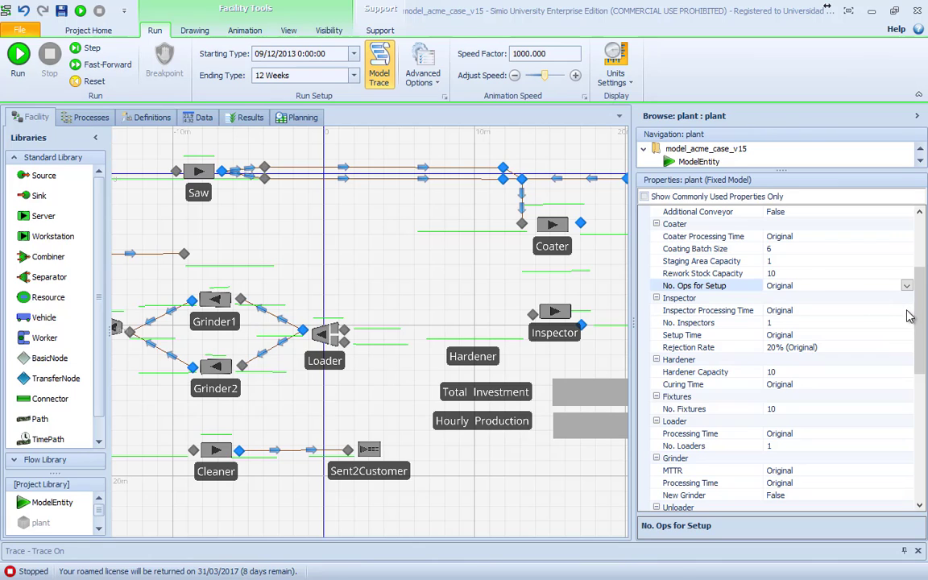
Step: Examine the inspector's options for Inspector Processing Time and Rejection Rate without changing either
click(854, 310)
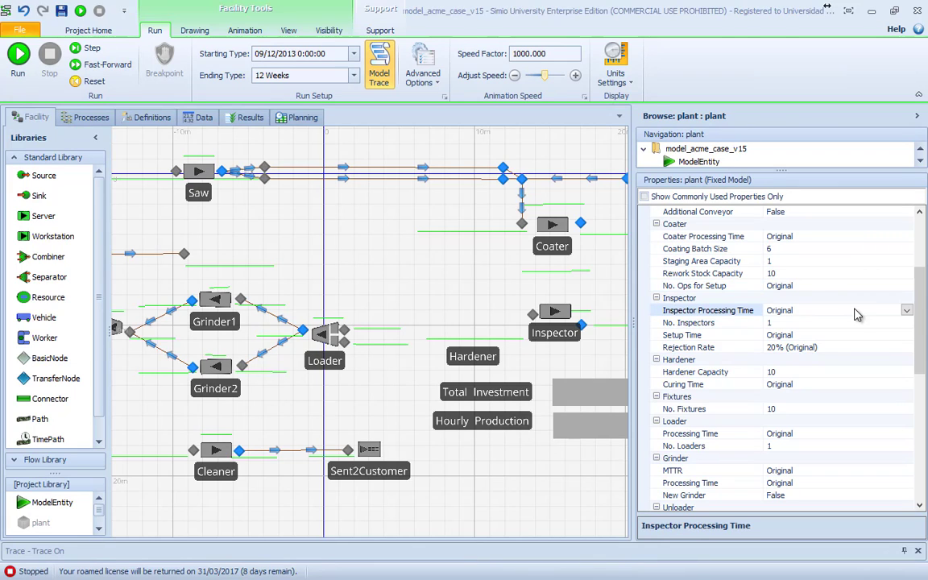
click(906, 311)
click(906, 313)
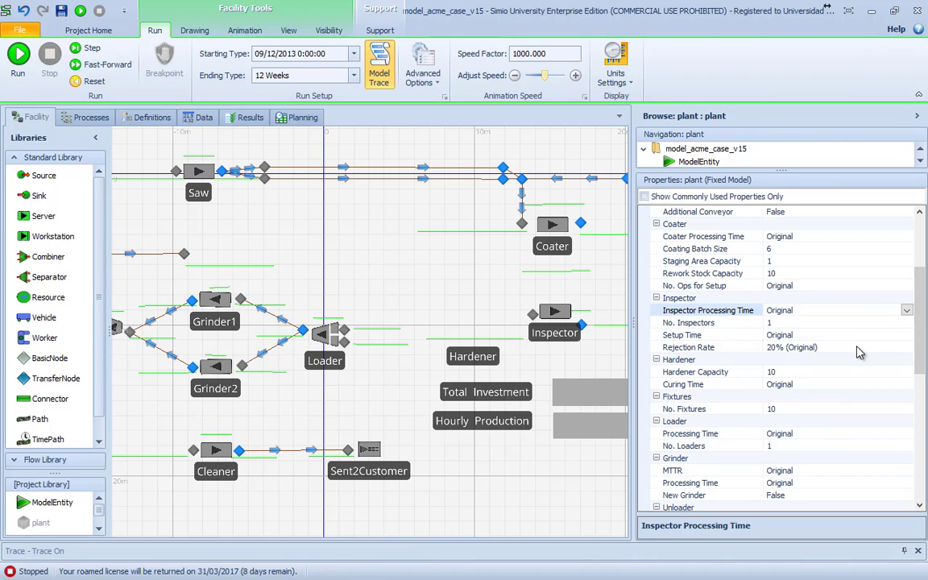
click(906, 347)
click(906, 347)
click(906, 350)
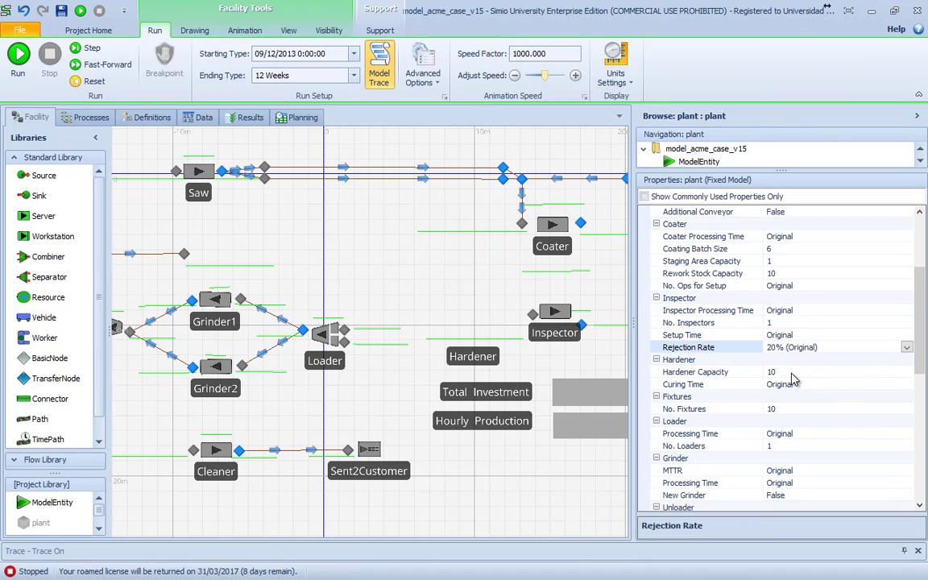
Step: Examine the hardener's Curing Time options and set the property back to Original
click(905, 384)
click(905, 384)
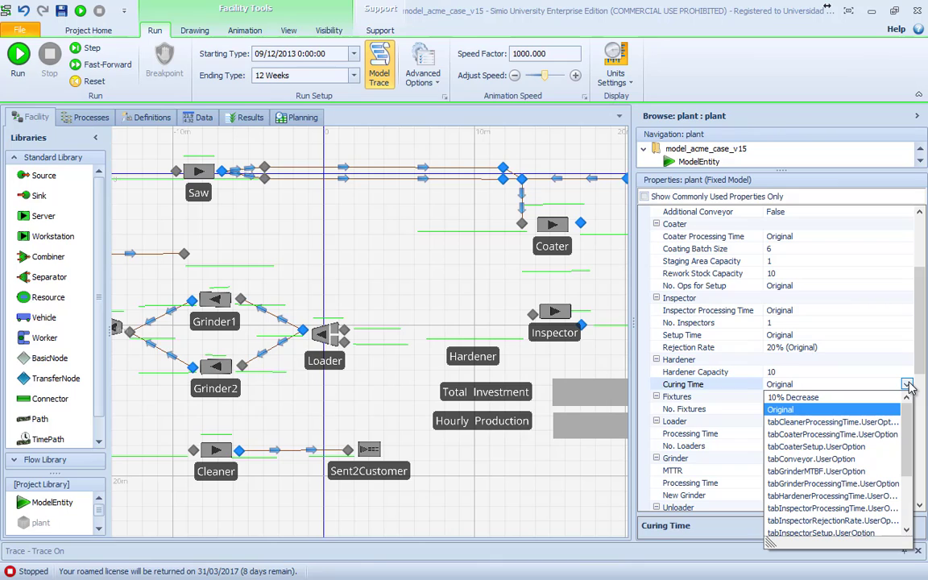
click(909, 387)
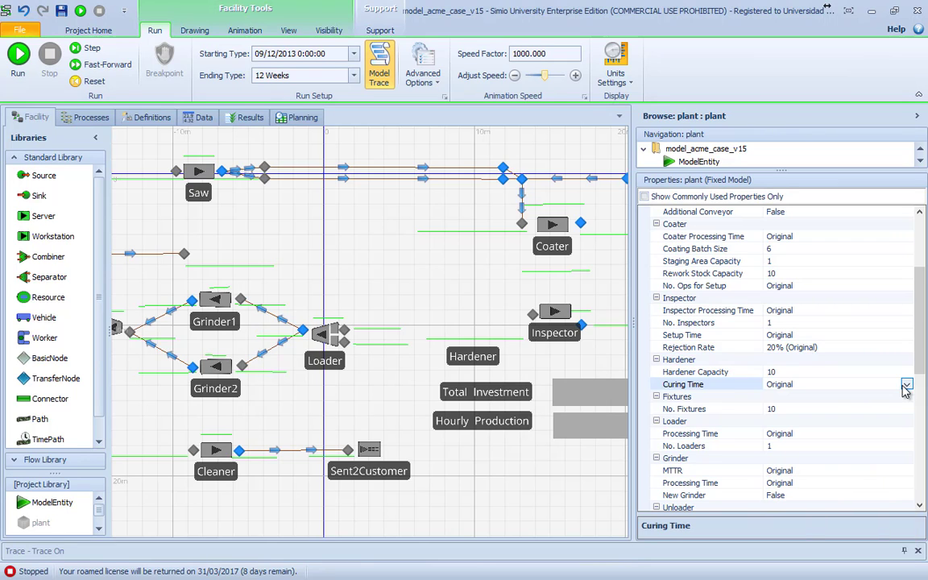
scroll(904, 389, down, 2)
click(906, 371)
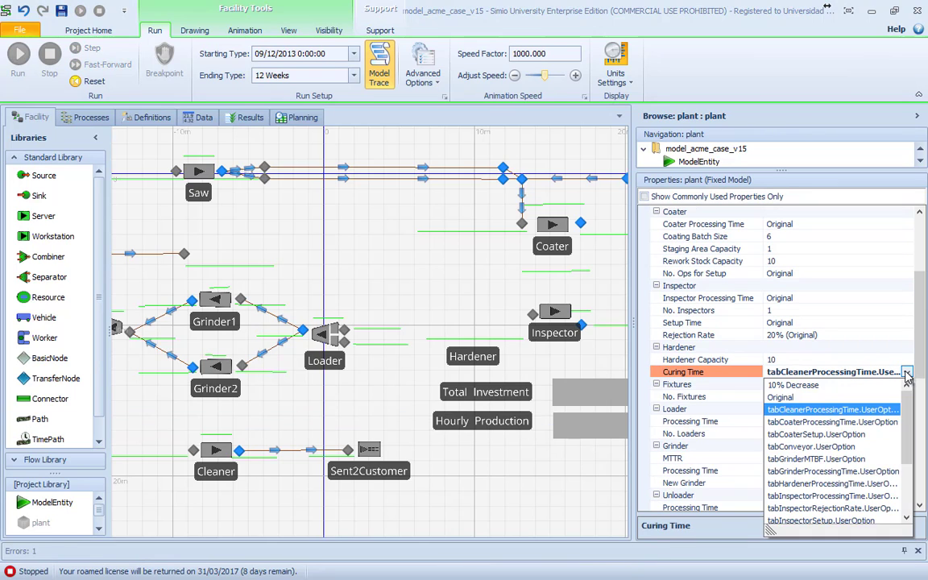
click(818, 397)
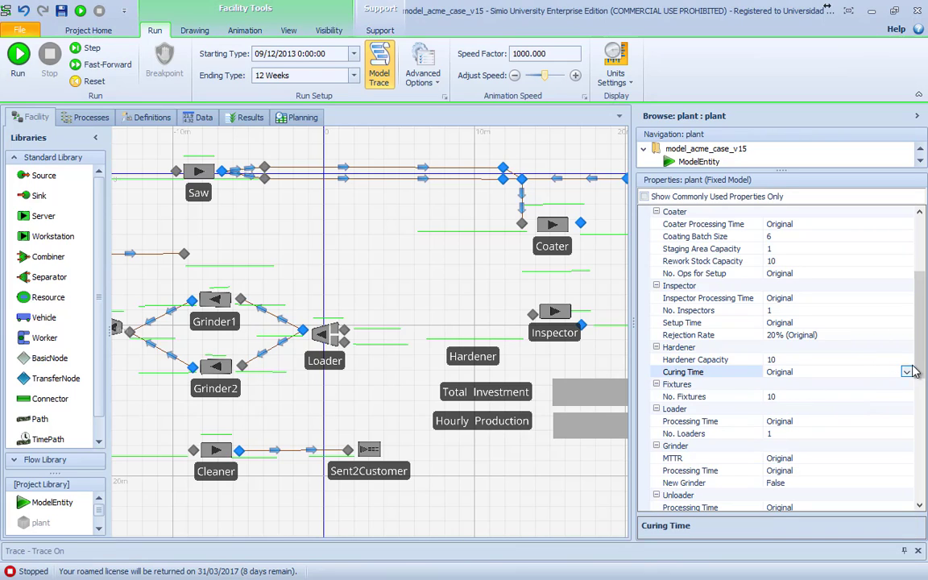
Step: Set No. Cleaners to 2 for the cleaner station
drag(923, 364, 924, 403)
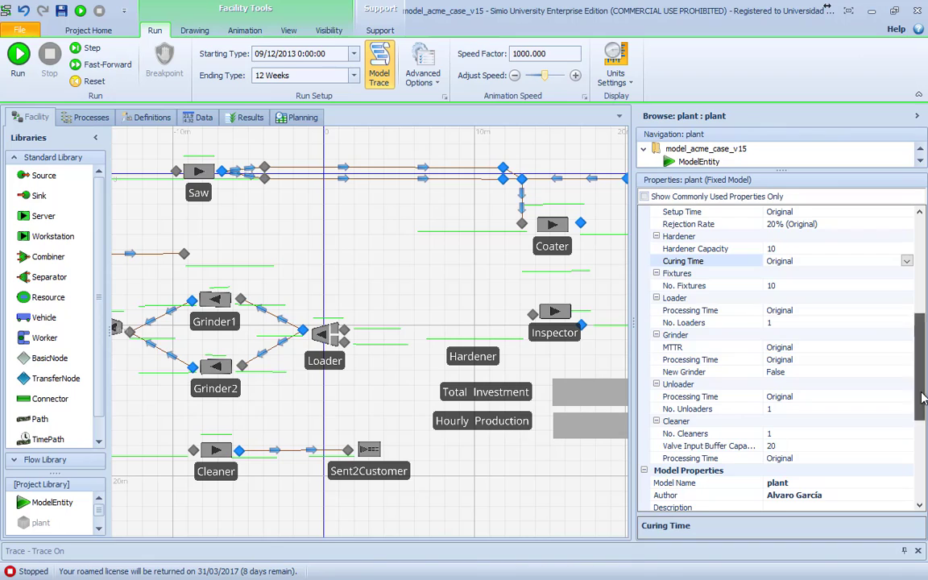
scroll(922, 397, down, 2)
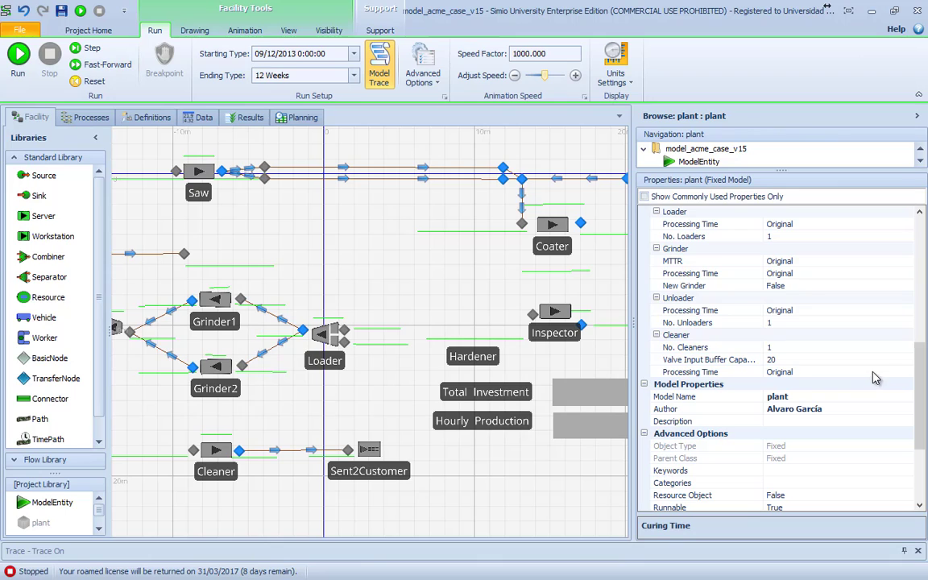
click(906, 347)
click(907, 347)
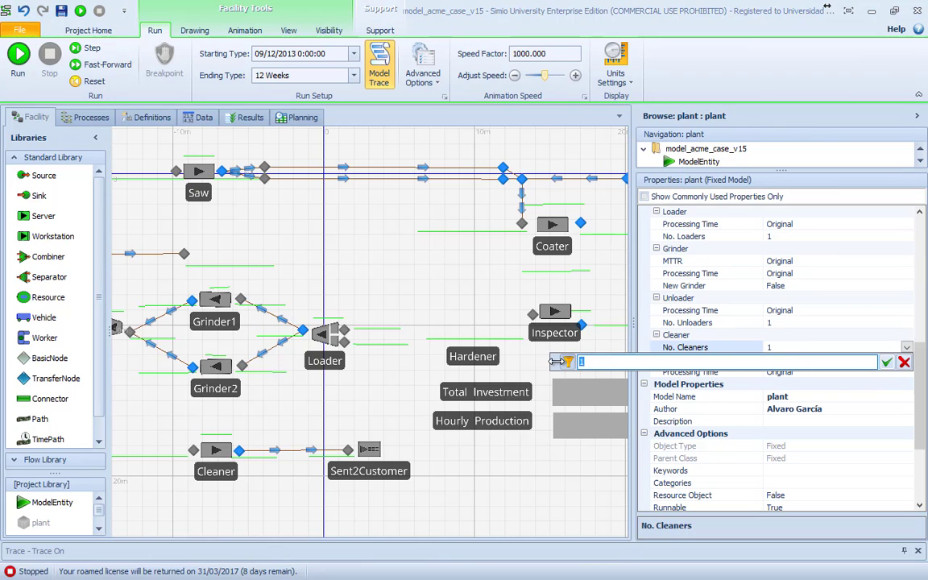
text(2)
key(Return)
Step: Run a short simulation with the extra cleaner to check Total Investment and the cleaner's behaviour, and stop it
drag(435, 290, 382, 308)
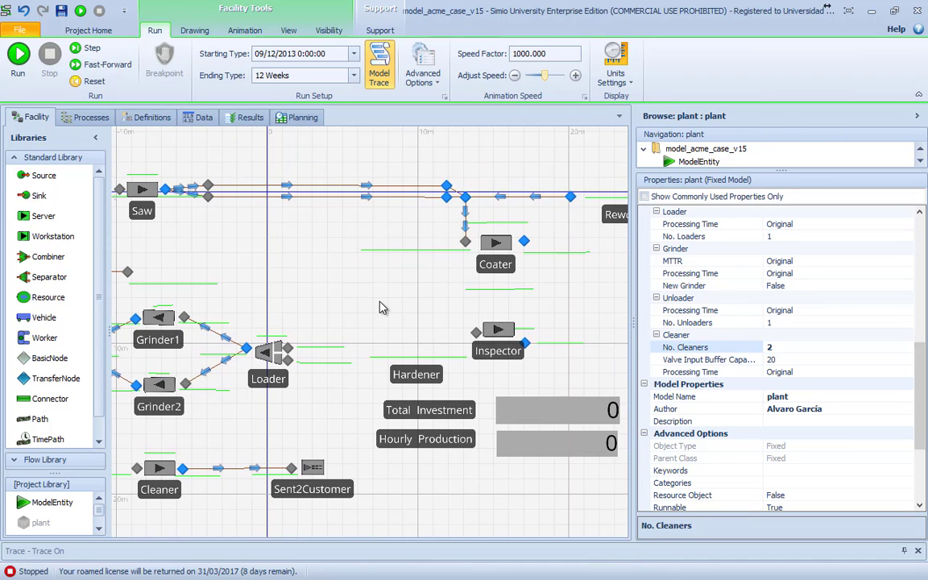
key(F5)
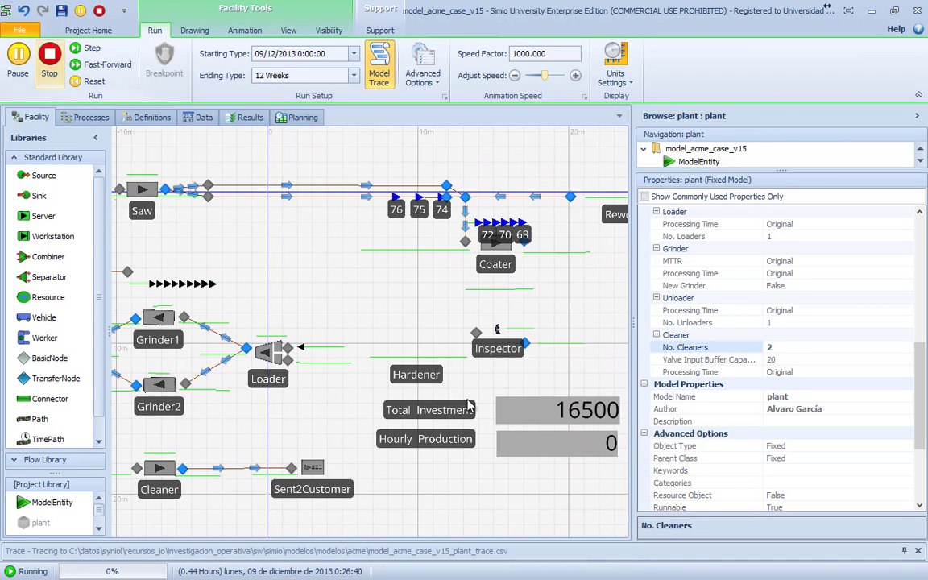
drag(538, 385, 632, 355)
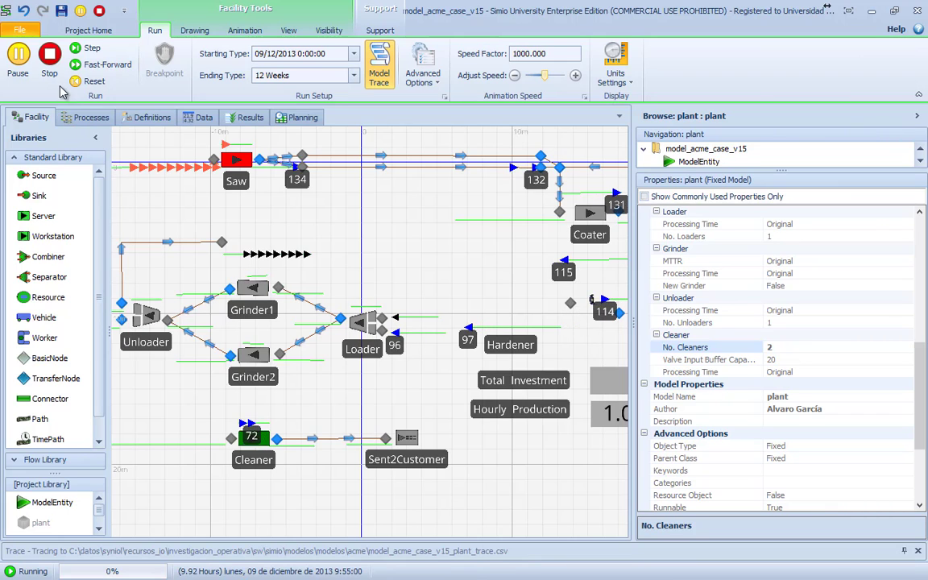
click(49, 54)
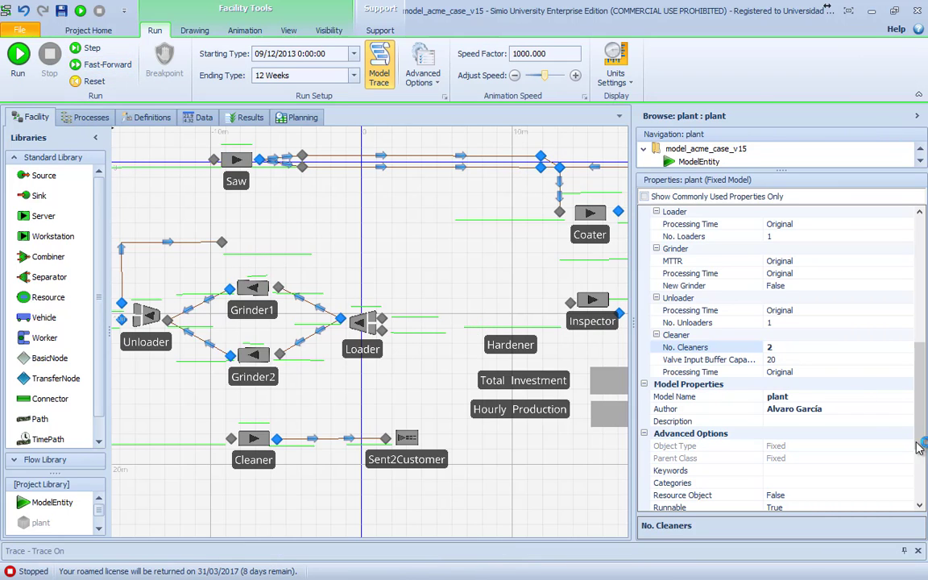
Step: Restore No. Cleaners to 1 and fast-forward the simulation, pausing it before the 12 weeks are complete
text(1)
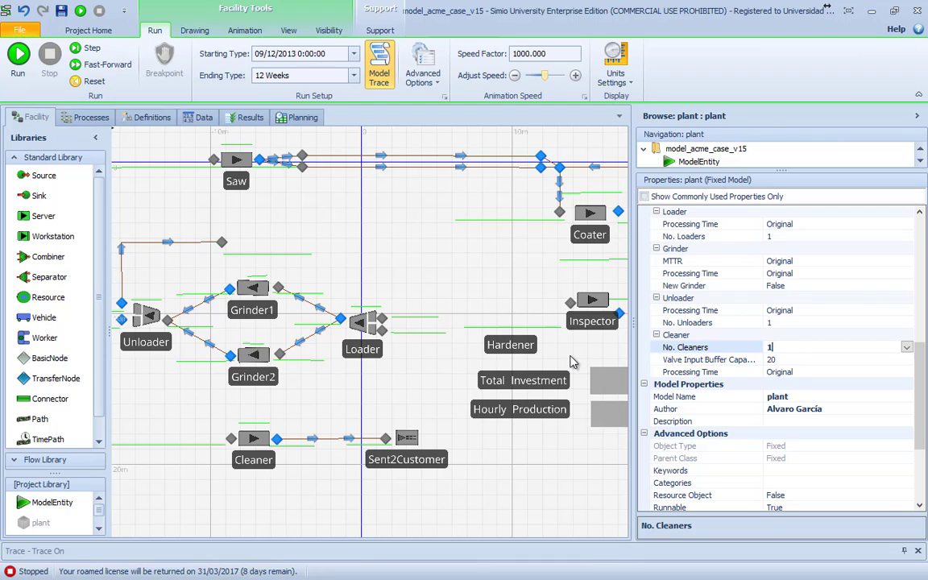
click(18, 57)
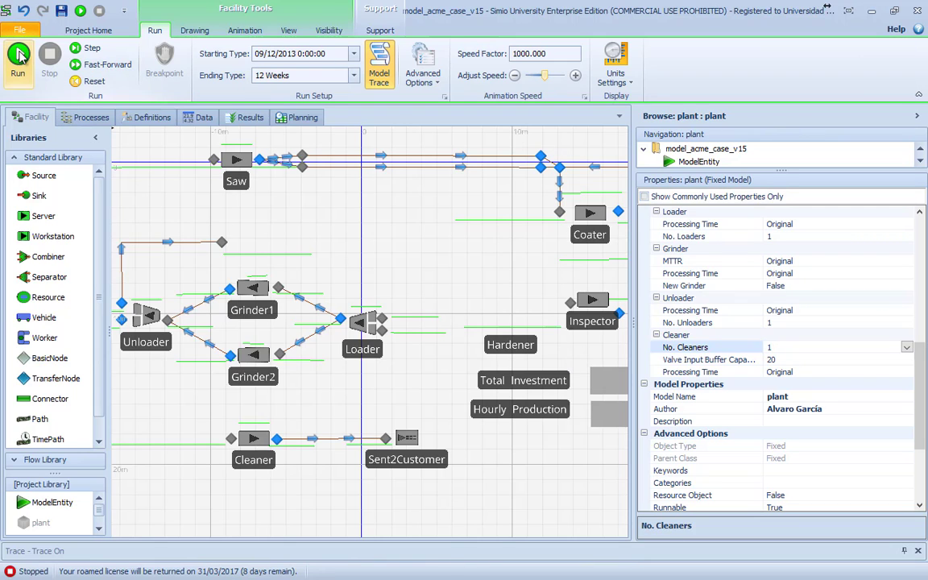
click(96, 65)
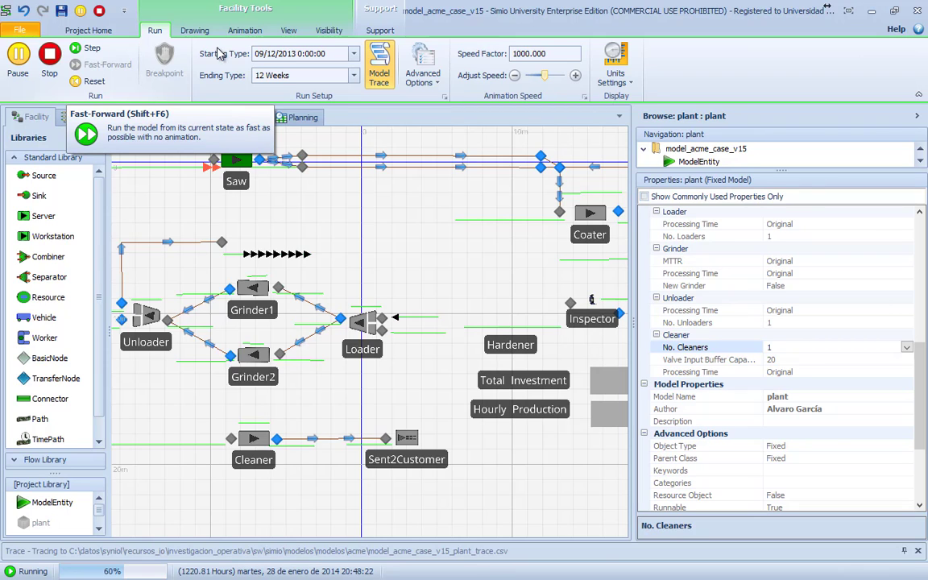
click(16, 62)
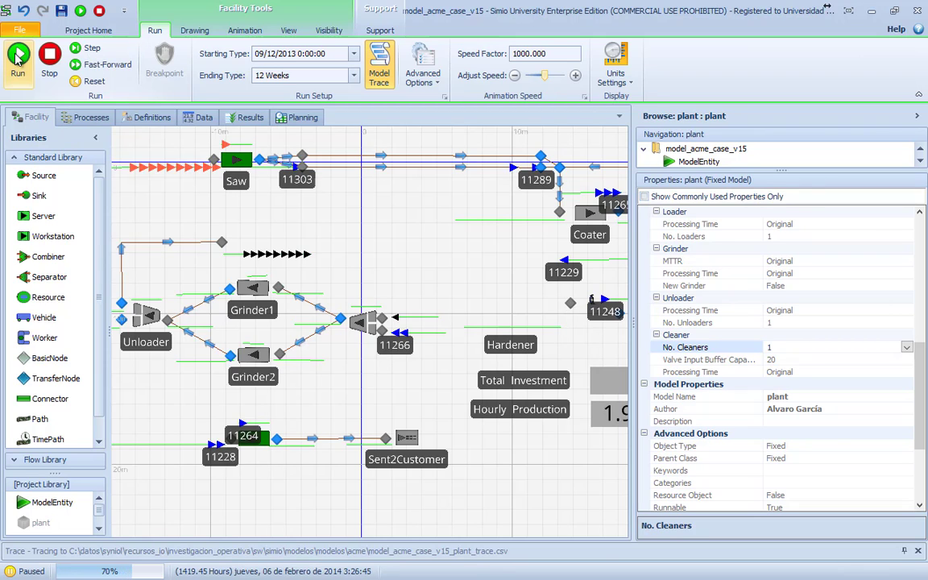
Step: Open the pivot grid results, widen the results area, and examine the coater's setup, processing, idle and blocked time statistics
click(251, 118)
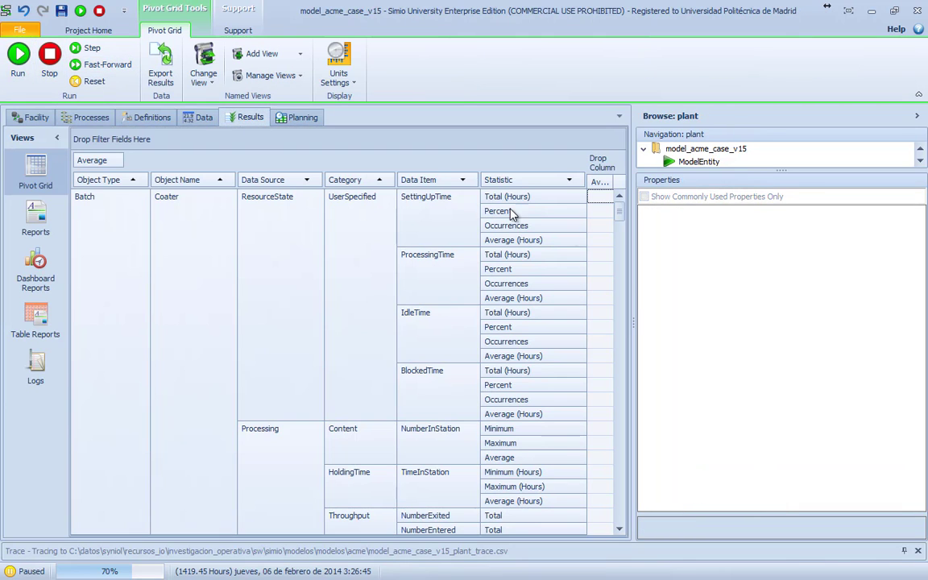
drag(635, 267, 760, 284)
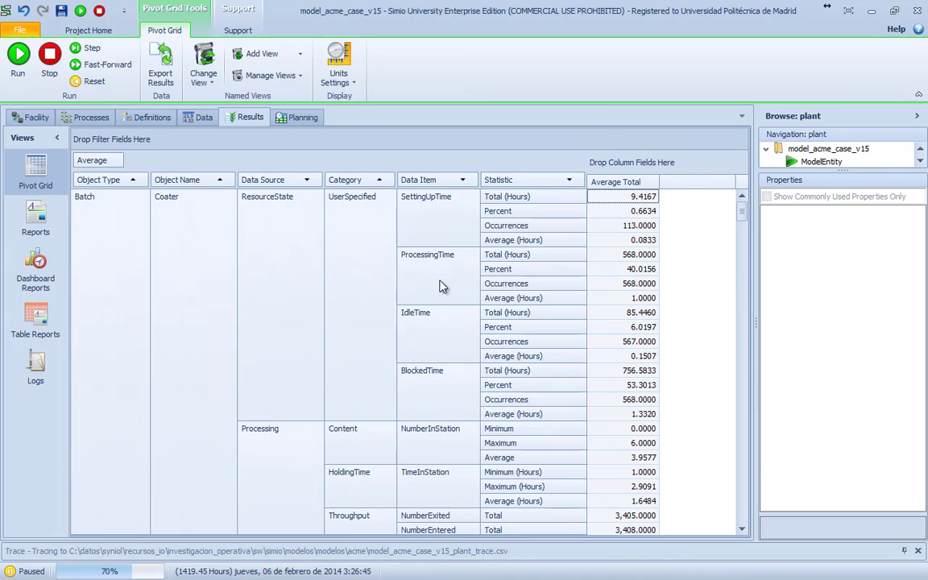
click(176, 211)
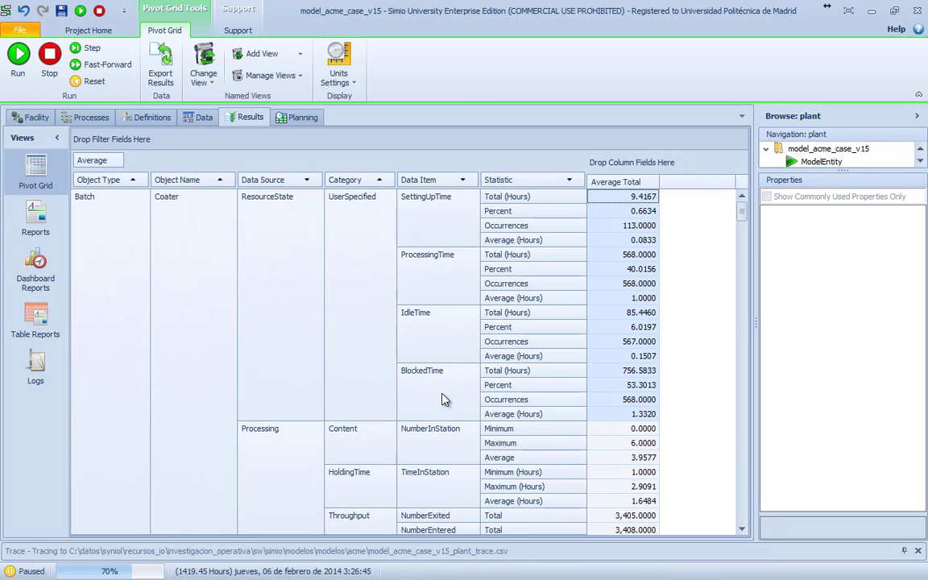
scroll(441, 399, down, 5)
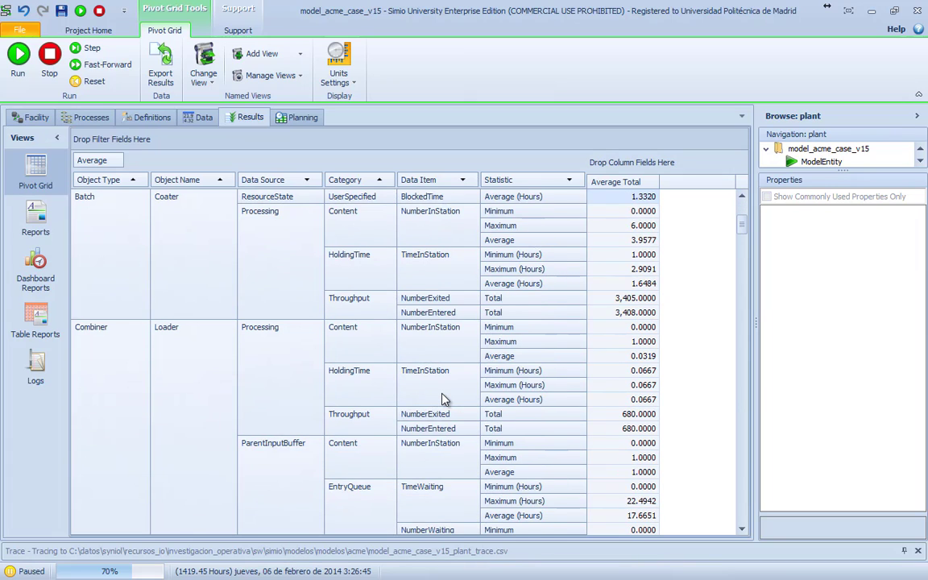
scroll(442, 400, down, 2)
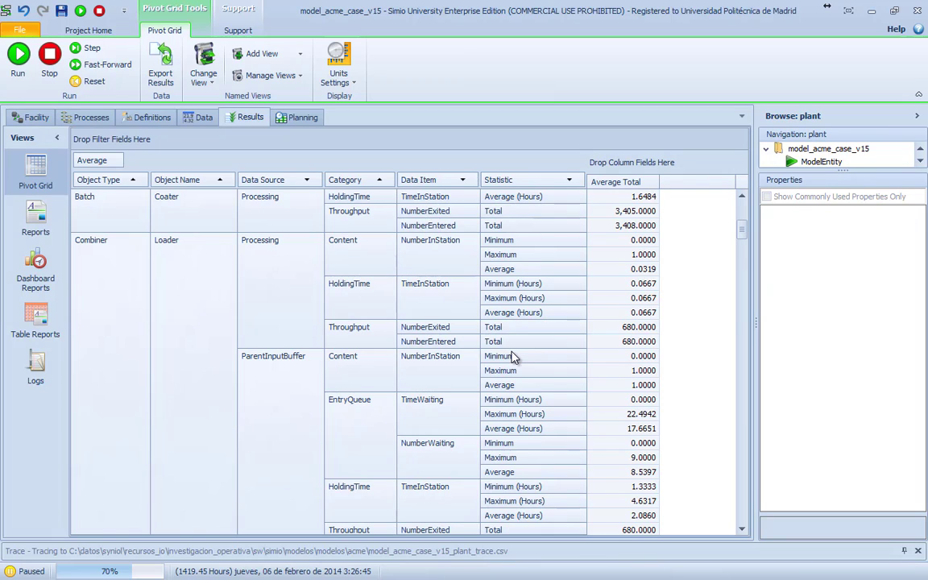
Step: Examine the result statistics for the loader, the conveyors, and the Bar, Block and Fixture entities
scroll(513, 357, down, 6)
scroll(512, 357, down, 1)
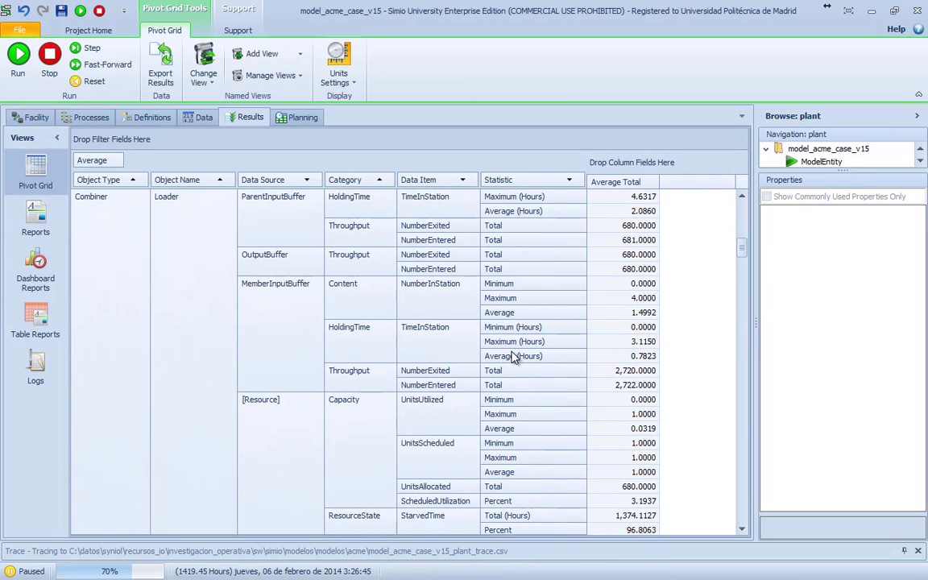
scroll(513, 357, down, 1)
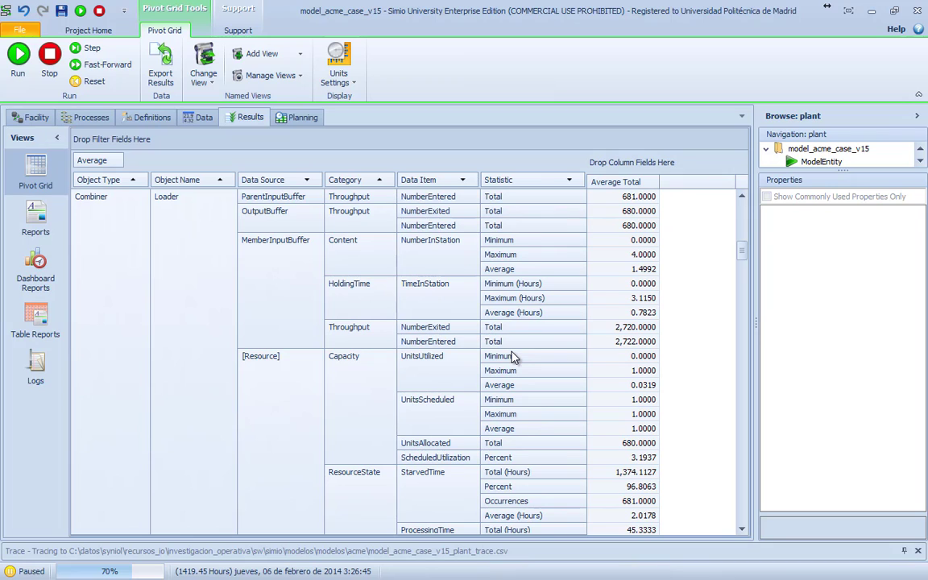
scroll(513, 358, down, 4)
scroll(513, 357, down, 2)
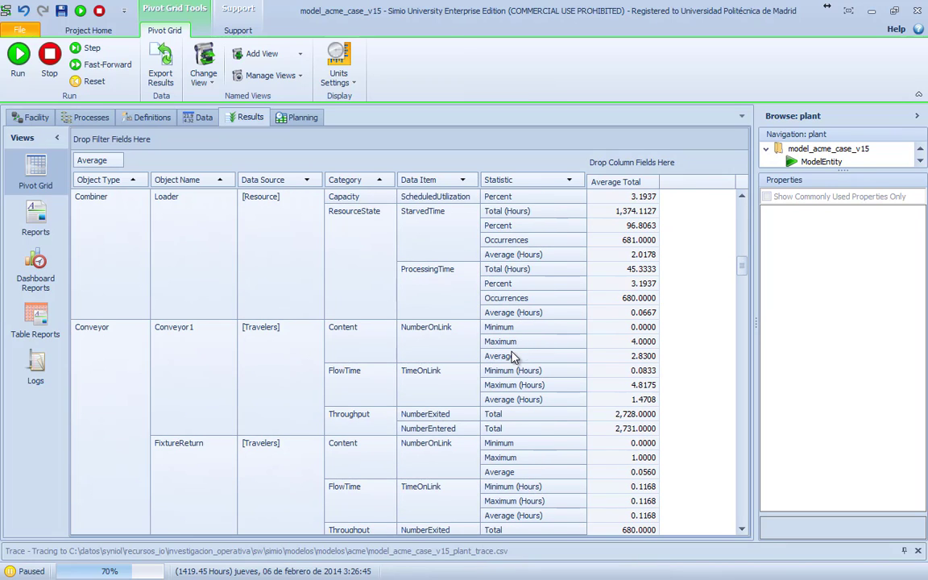
scroll(513, 357, down, 2)
scroll(414, 319, down, 7)
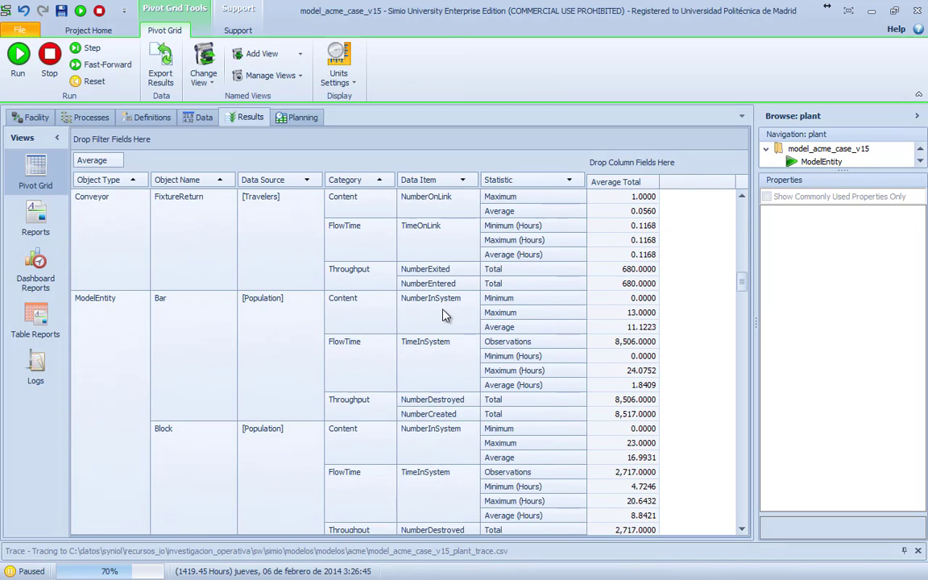
scroll(449, 315, down, 4)
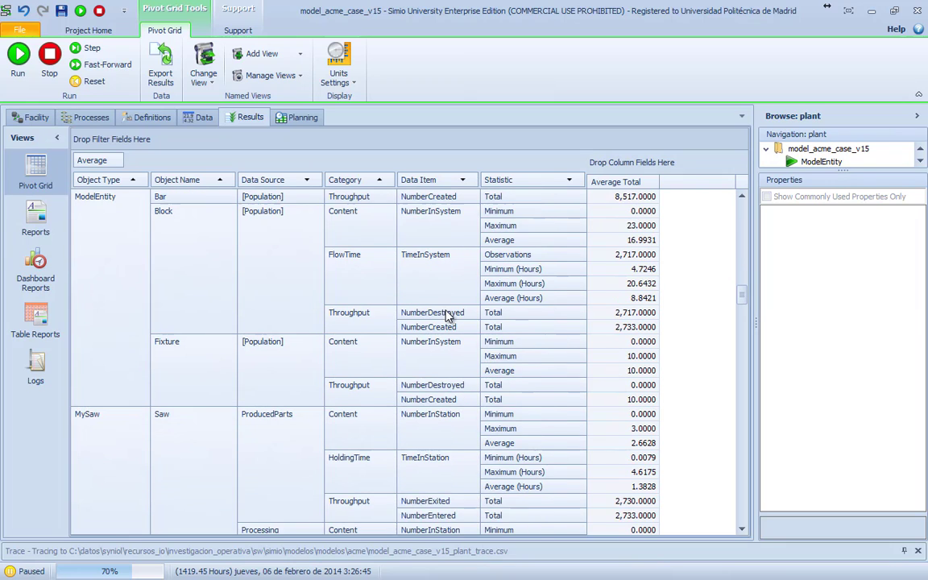
scroll(449, 316, down, 6)
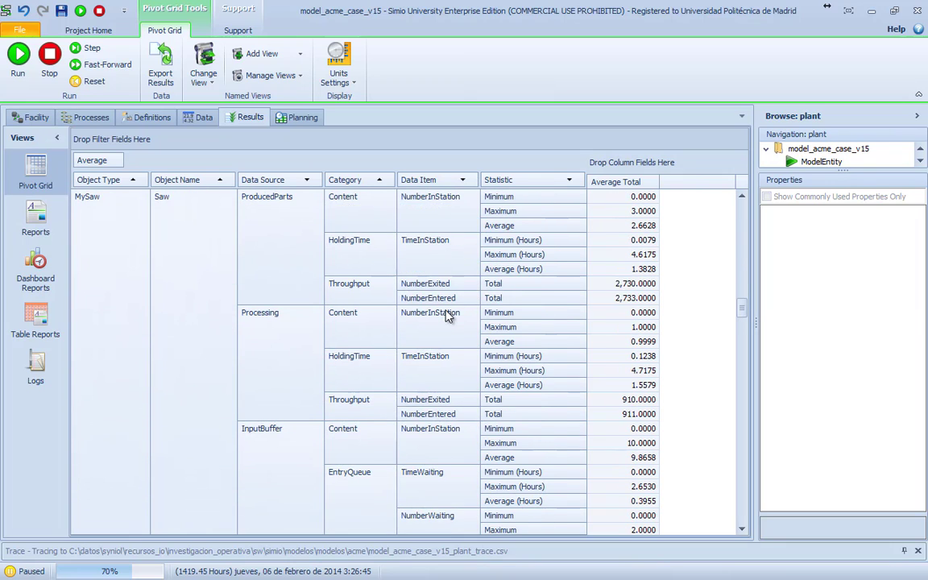
scroll(448, 316, down, 1)
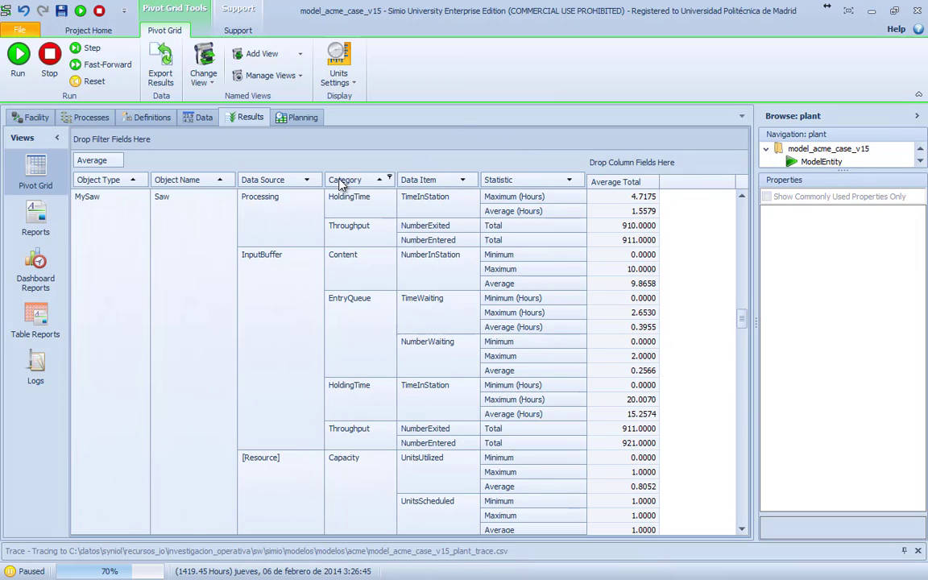
Step: Examine the saw's capacity and its ResourceState statistics for starved, processing and failed time
scroll(442, 393, down, 3)
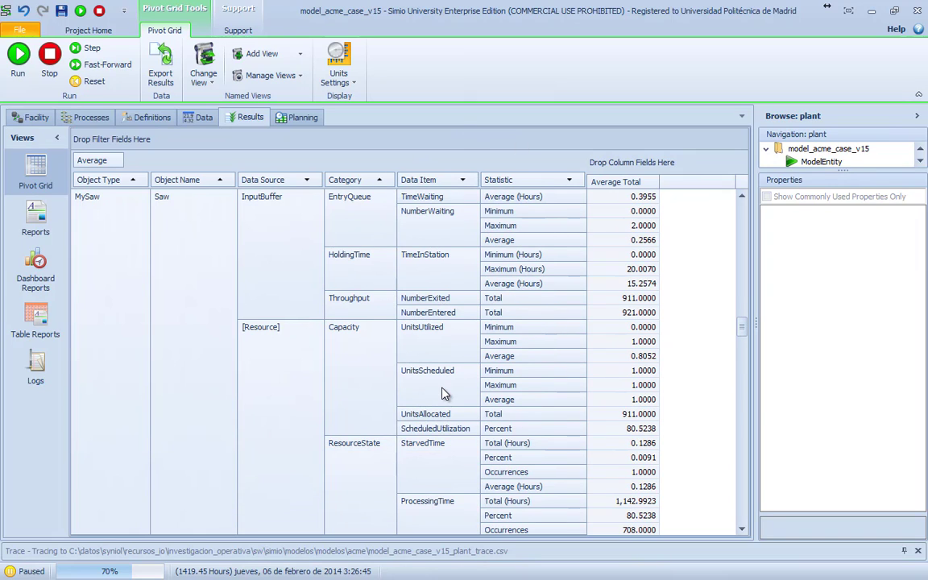
click(412, 452)
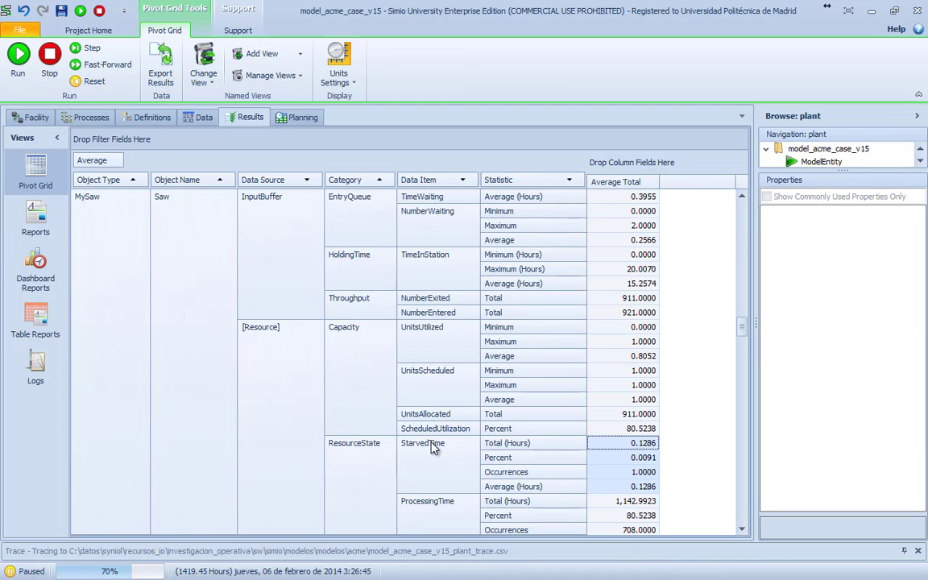
scroll(431, 447, down, 2)
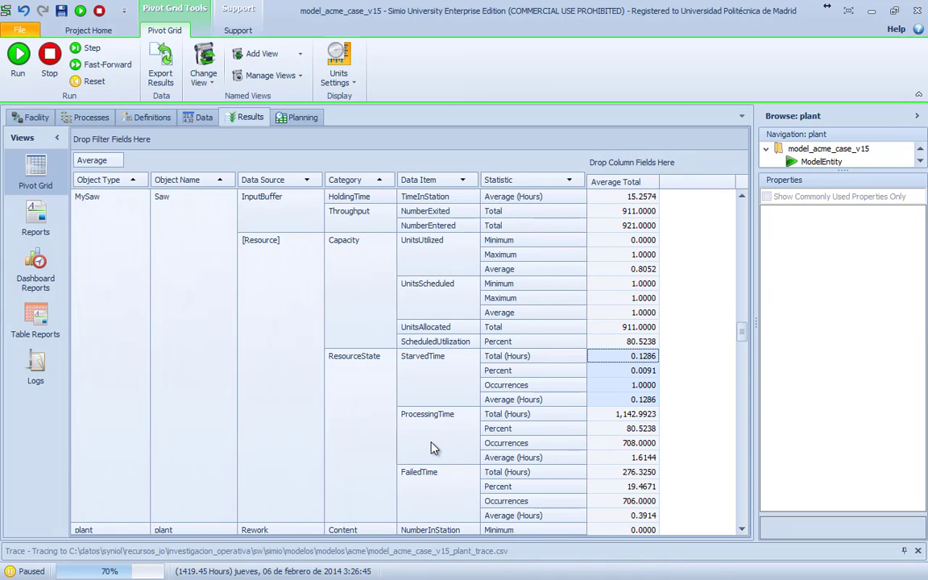
scroll(432, 447, down, 1)
scroll(432, 448, down, 1)
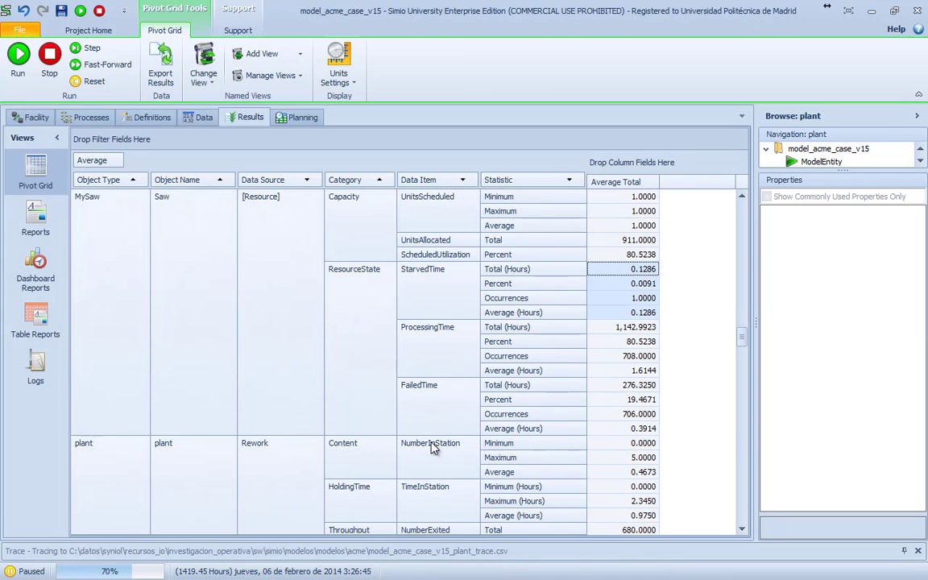
Step: Look through the plant and unloader results and locate the final value of the HourlyProduction output
scroll(431, 447, down, 10)
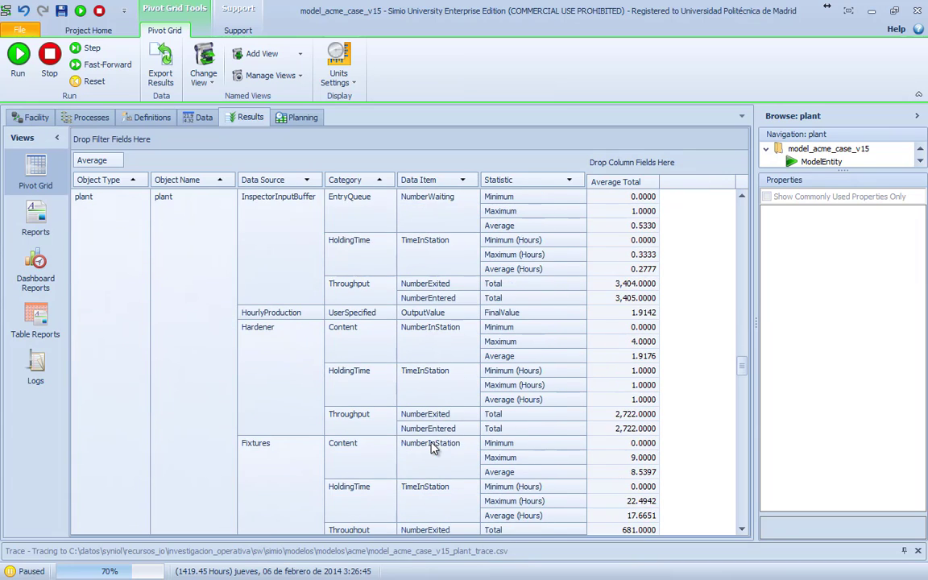
scroll(432, 447, down, 10)
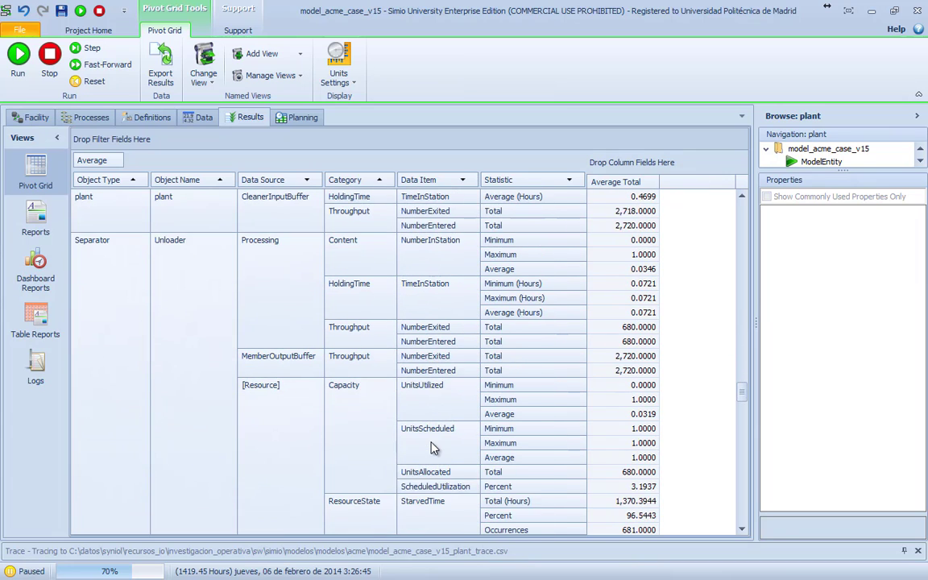
scroll(432, 448, up, 9)
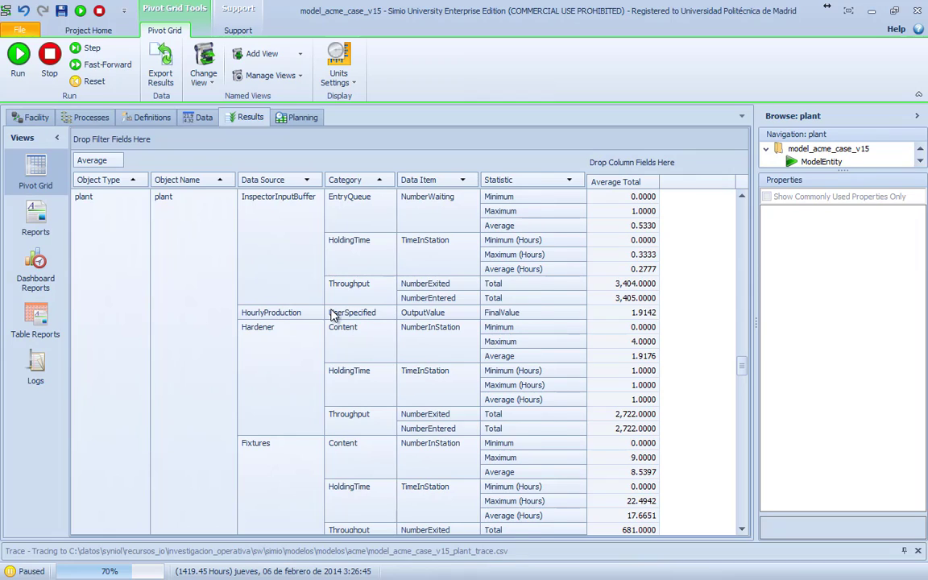
scroll(334, 314, up, 1)
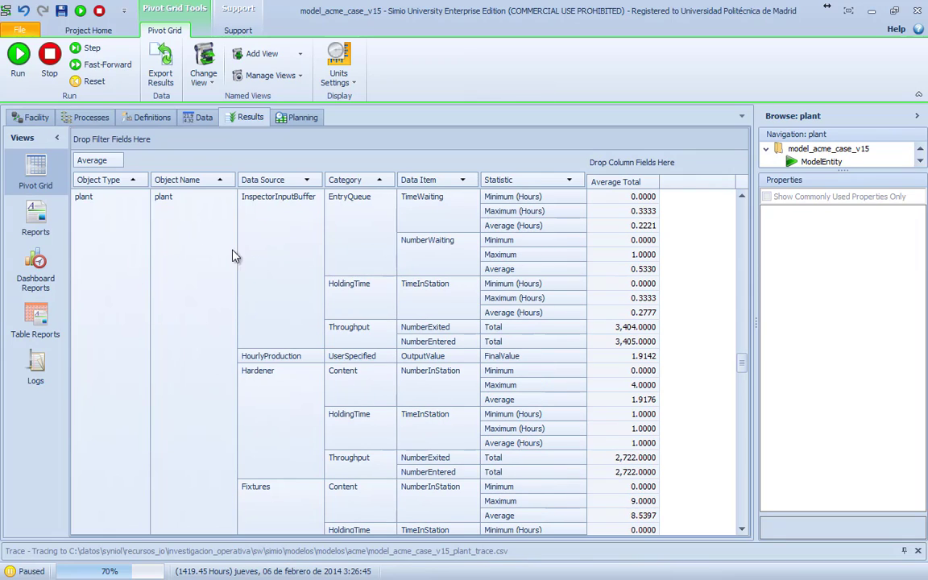
click(625, 357)
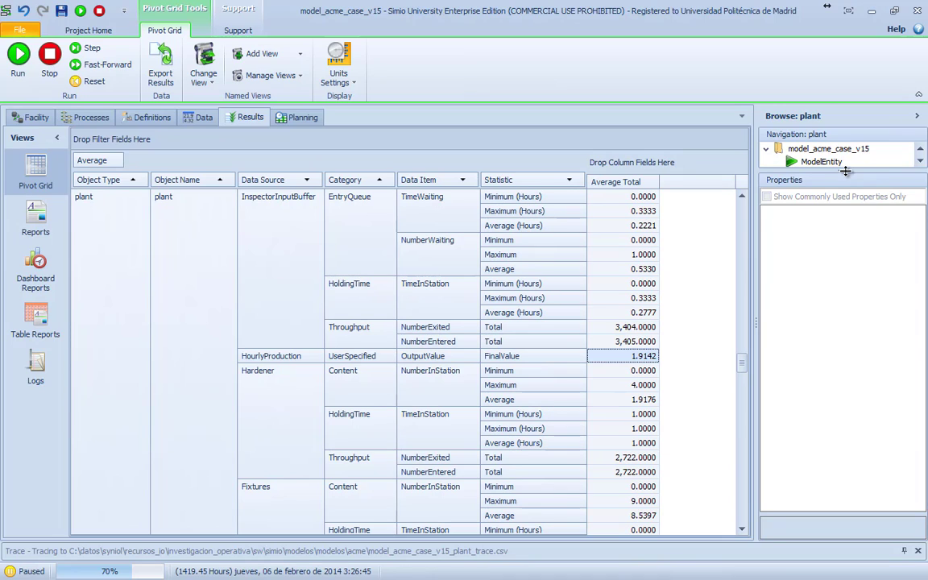
Step: Expand the navigation area to list all project models, with Symbols collapsed, and return to the plant's facility view
drag(842, 170, 822, 354)
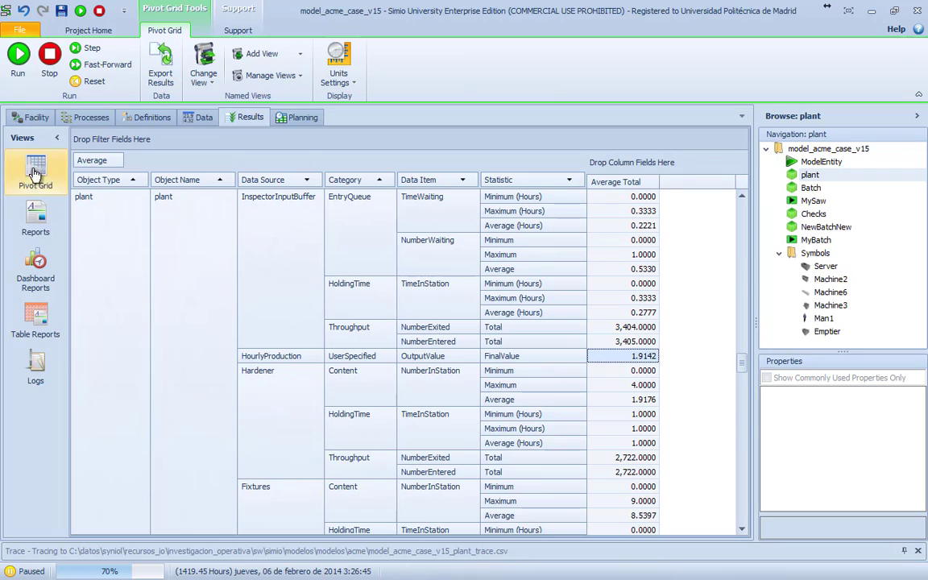
click(778, 254)
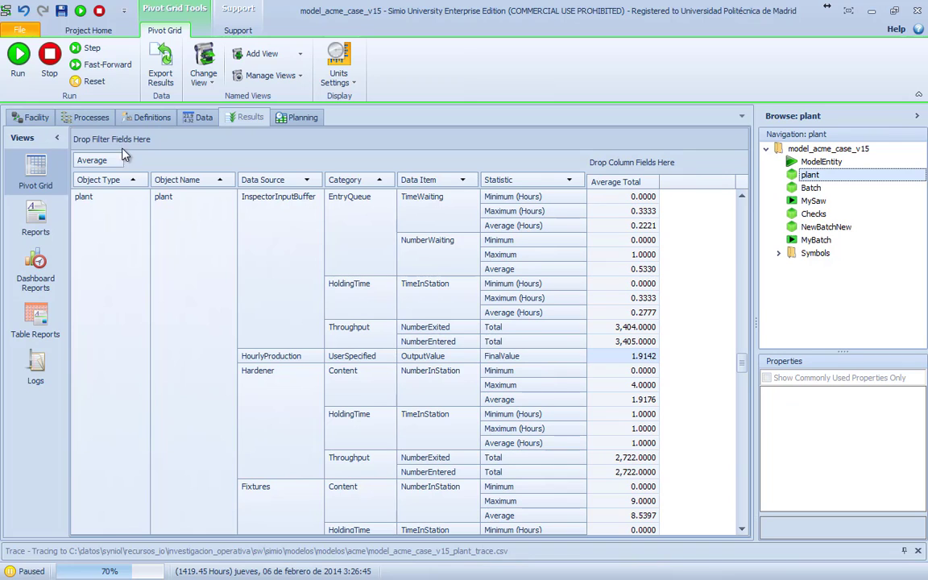
click(33, 119)
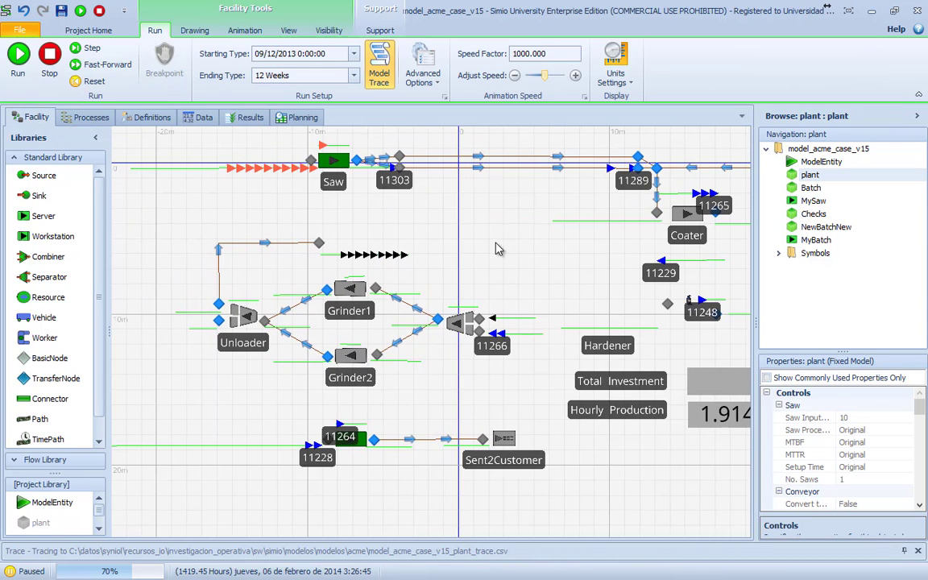
Step: Give the plant's control properties more vertical room and stop the paused simulation run
drag(431, 232, 312, 219)
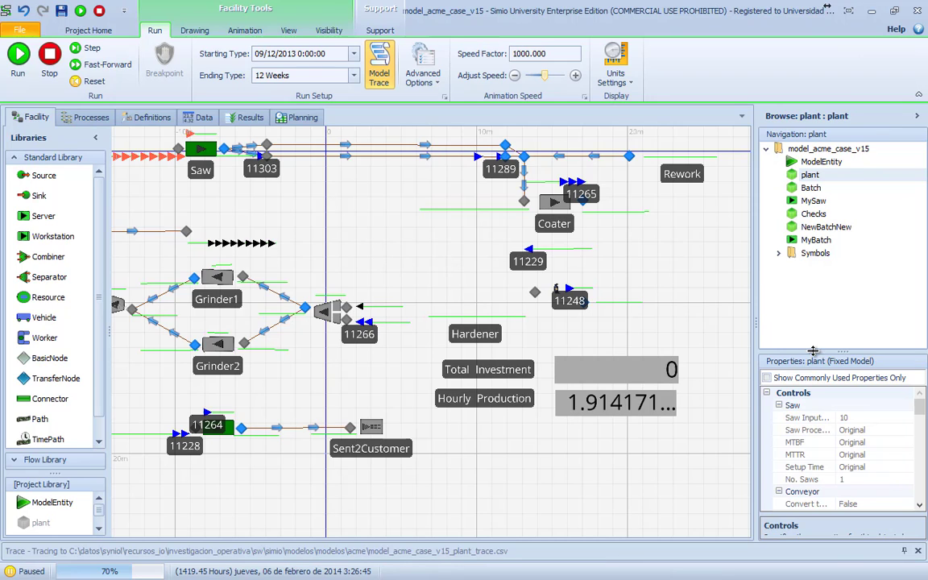
drag(812, 354, 806, 236)
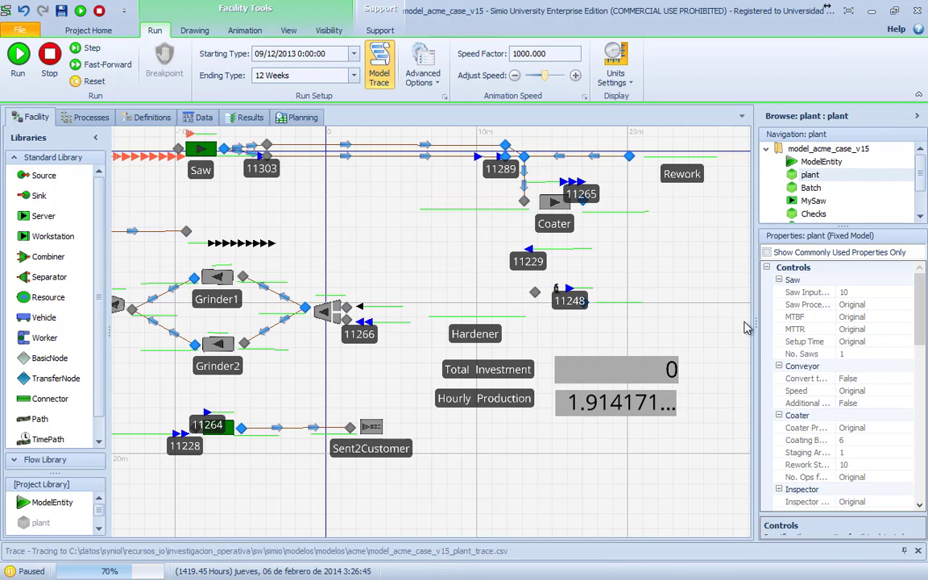
click(49, 53)
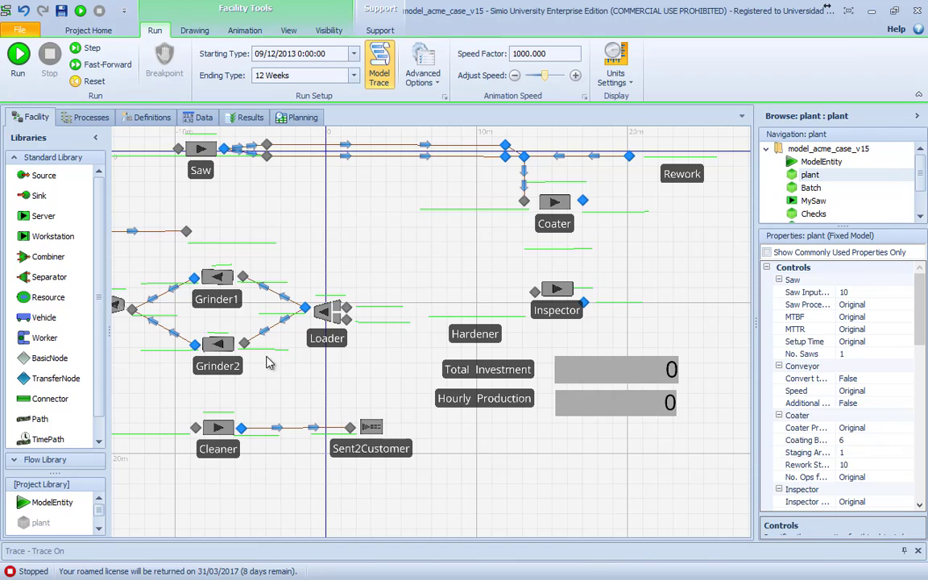
Step: Examine the Cleaner's capacity, buffer and reliability properties in a widened property area, and return to the plant's controls
click(218, 428)
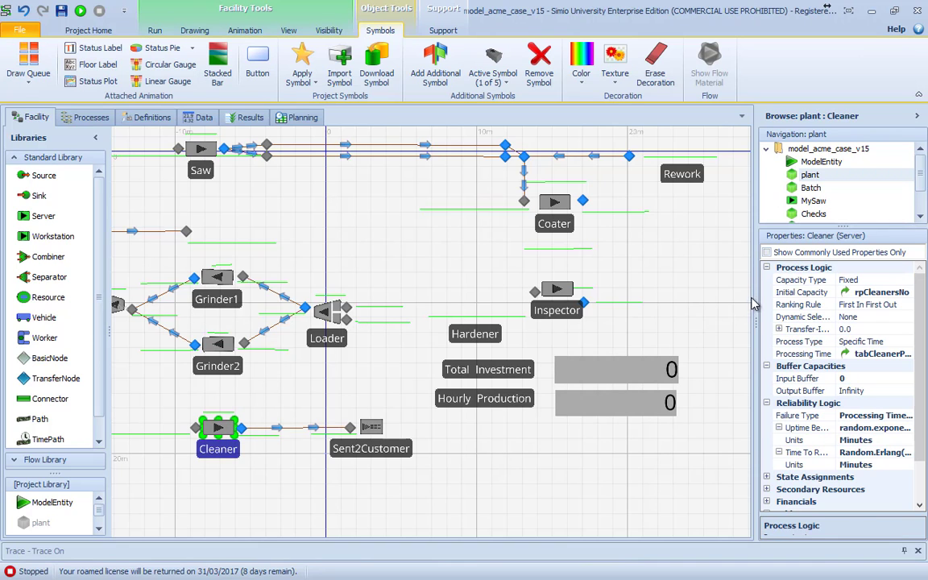
drag(755, 298, 637, 305)
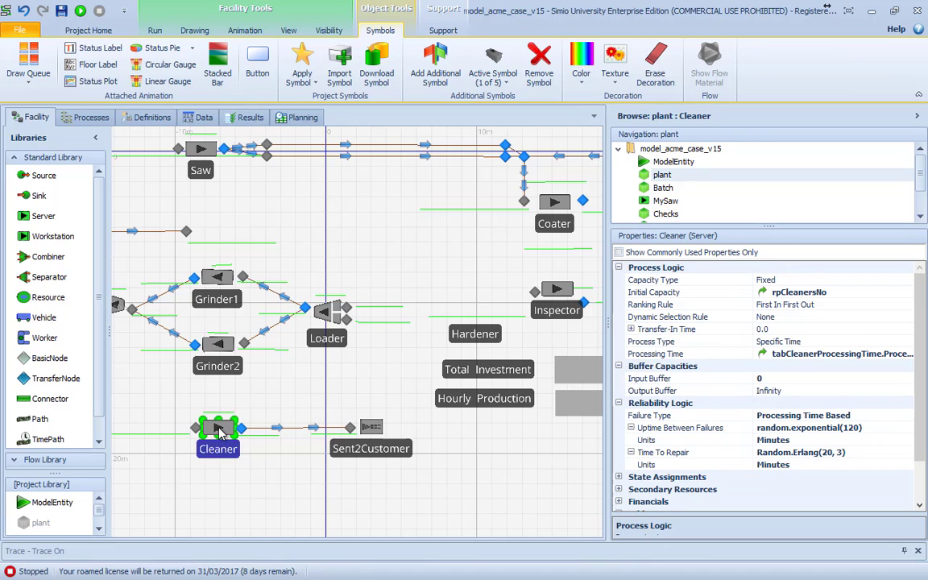
click(391, 238)
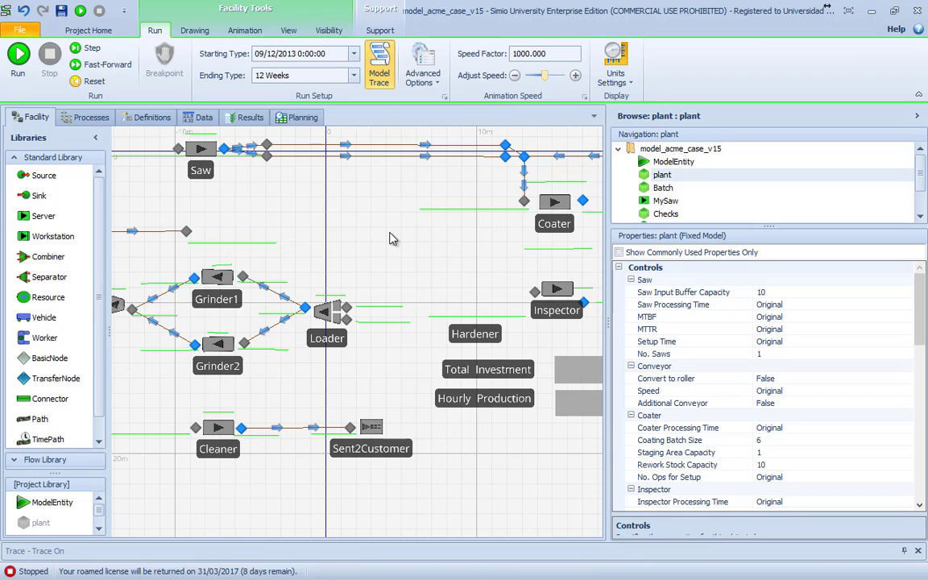
Step: Create a new experiment for the plant model
right_click(669, 175)
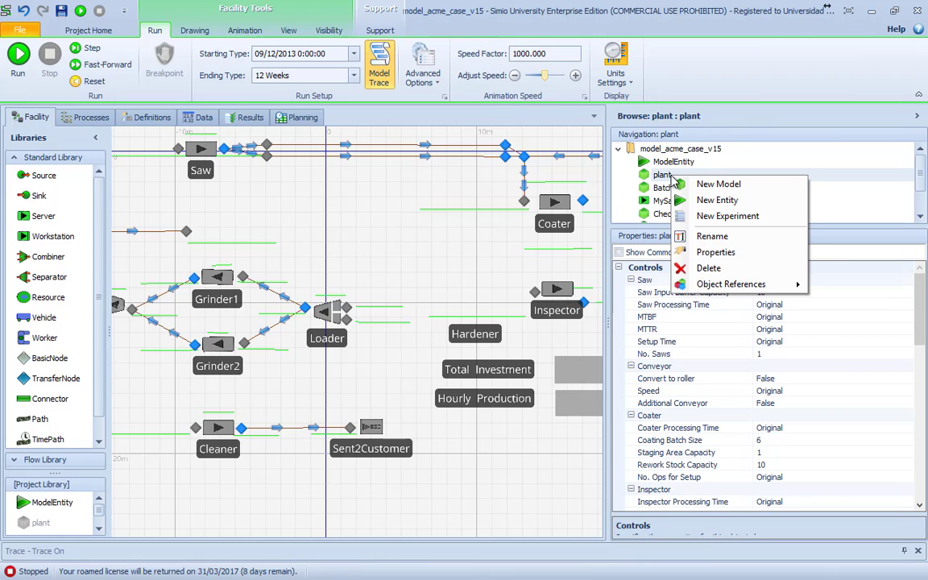
click(734, 253)
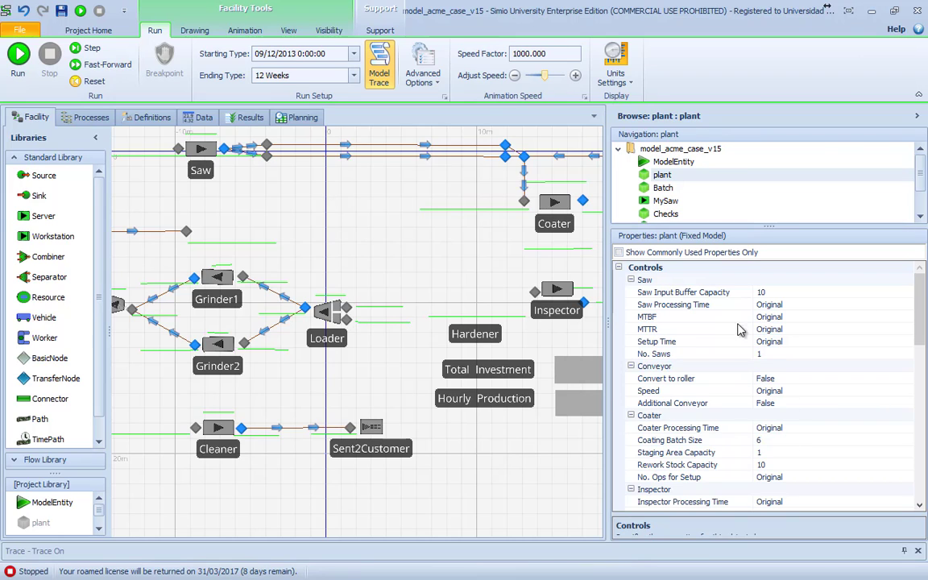
right_click(664, 177)
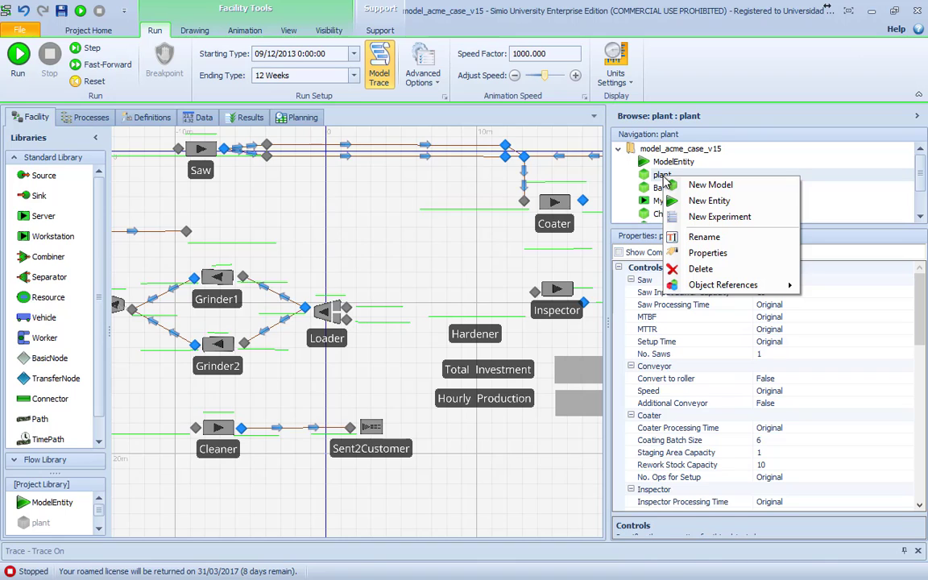
click(719, 217)
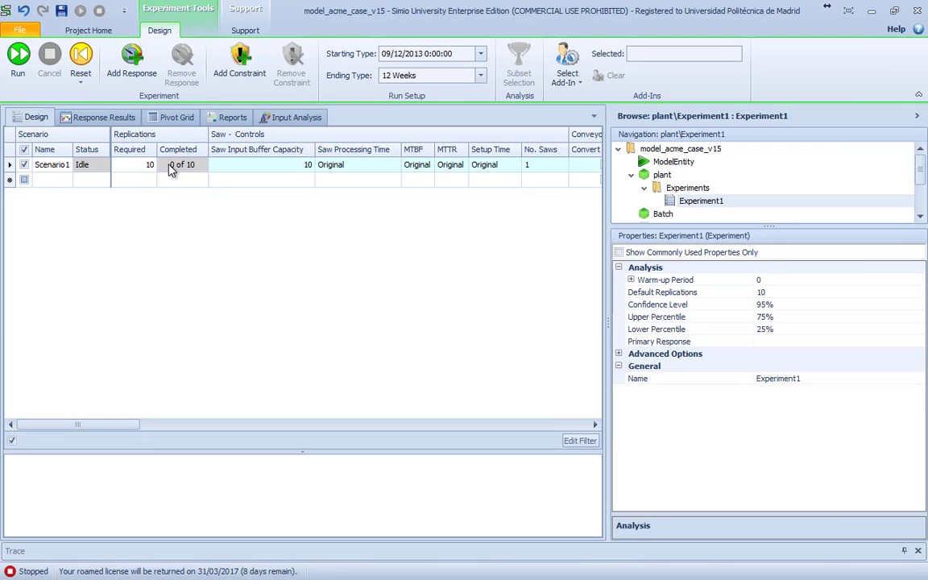
Step: Set the number of inspectors to 2 for Scenario1
drag(130, 432, 351, 435)
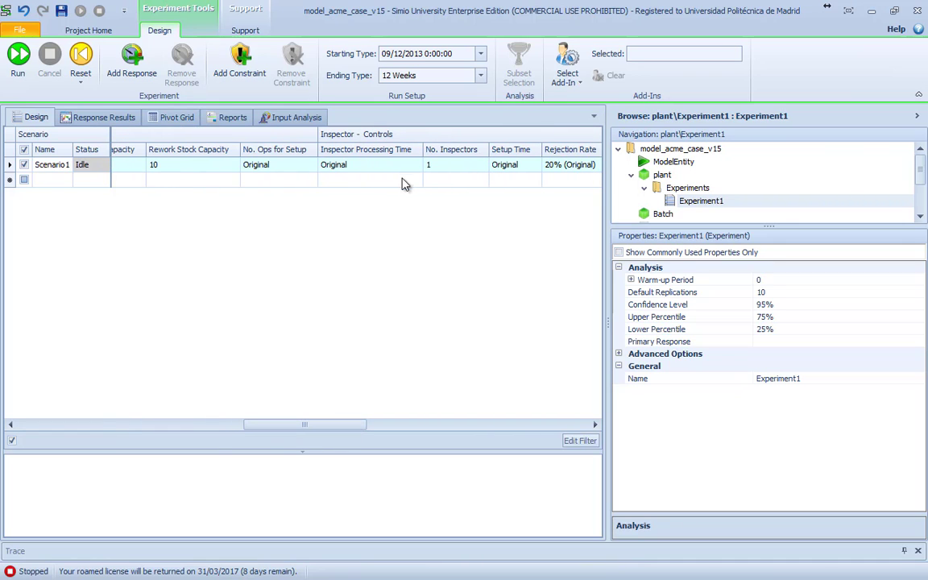
click(476, 165)
text(2)
key(Return)
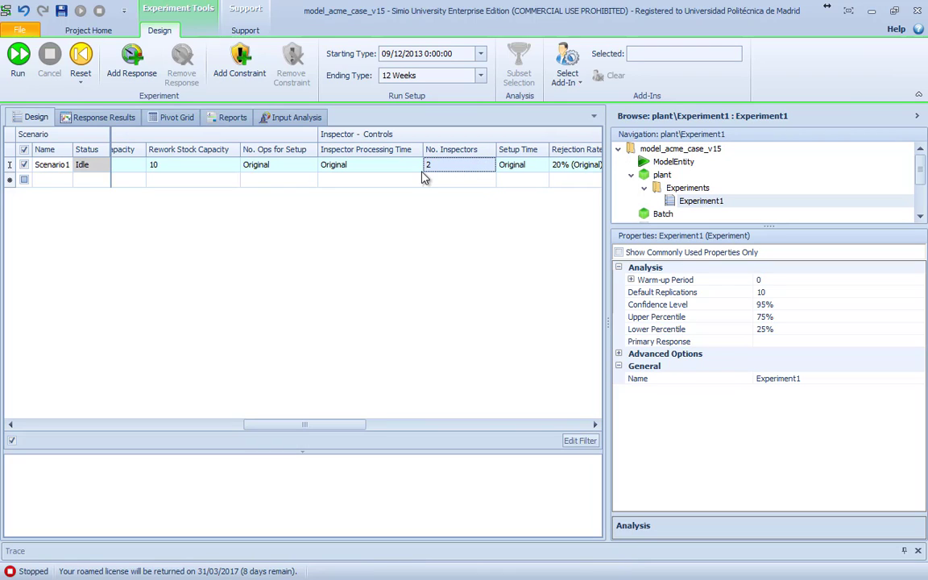
Step: Widen the scenario table, look through its controls from saw to cleaner, and check the experiment's pivot grid
drag(297, 425, 539, 427)
drag(612, 421, 576, 421)
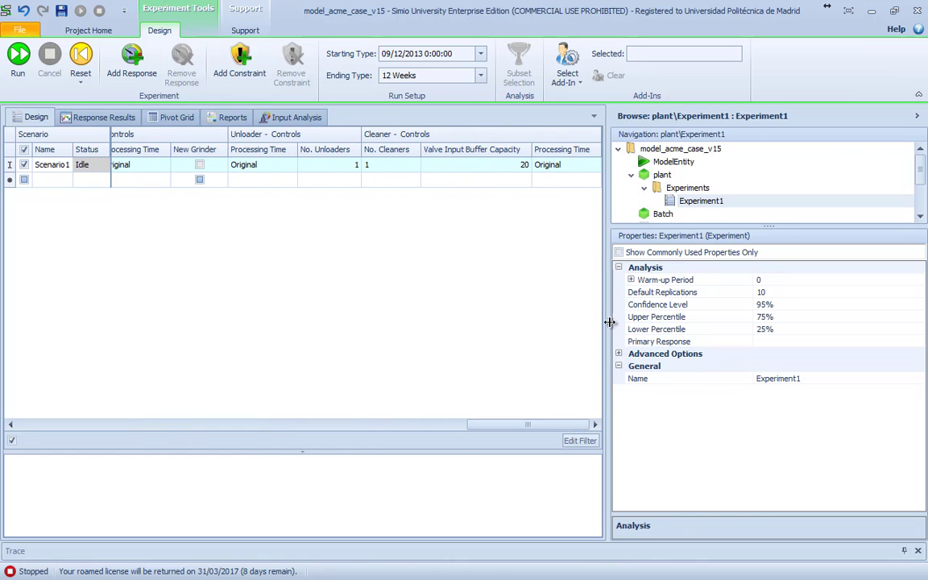
drag(609, 323, 682, 342)
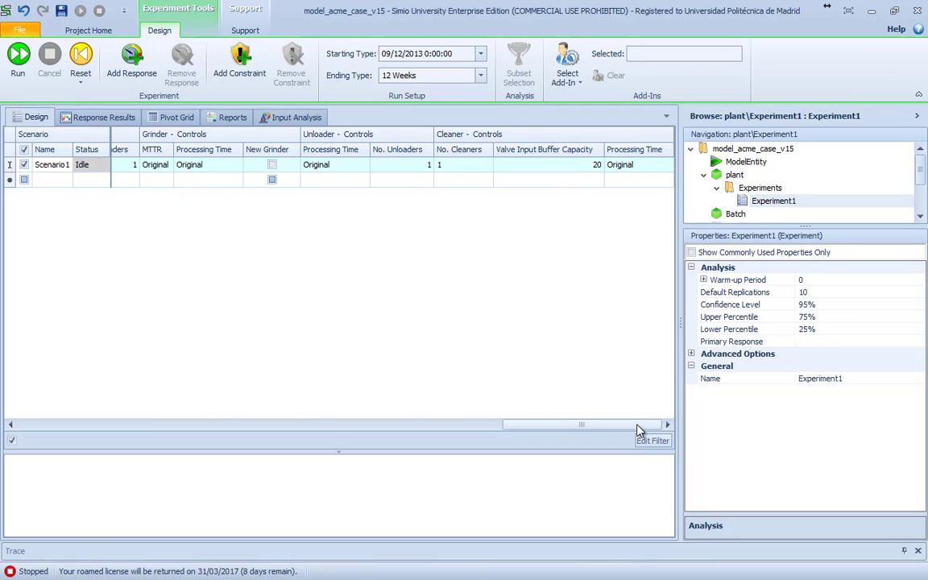
drag(636, 425, 145, 424)
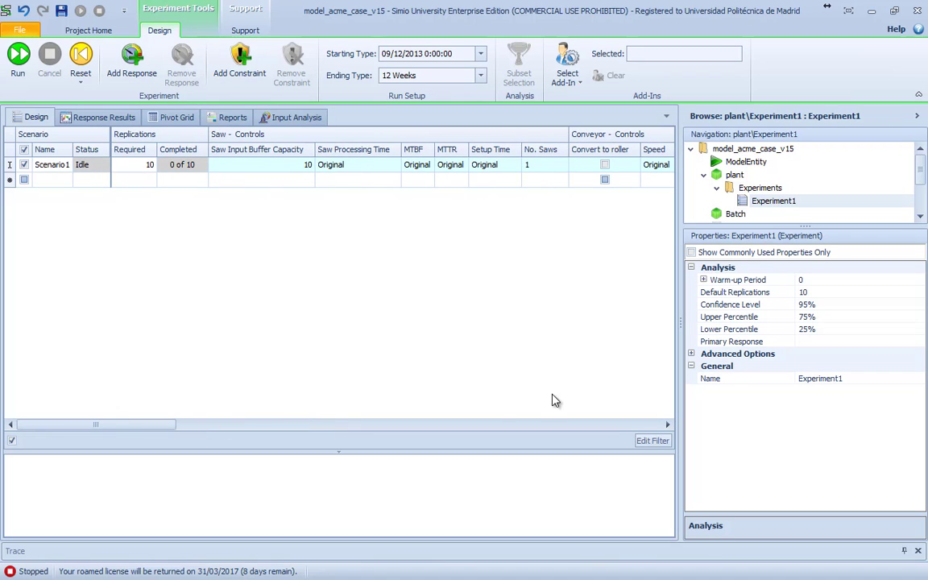
drag(135, 424, 686, 435)
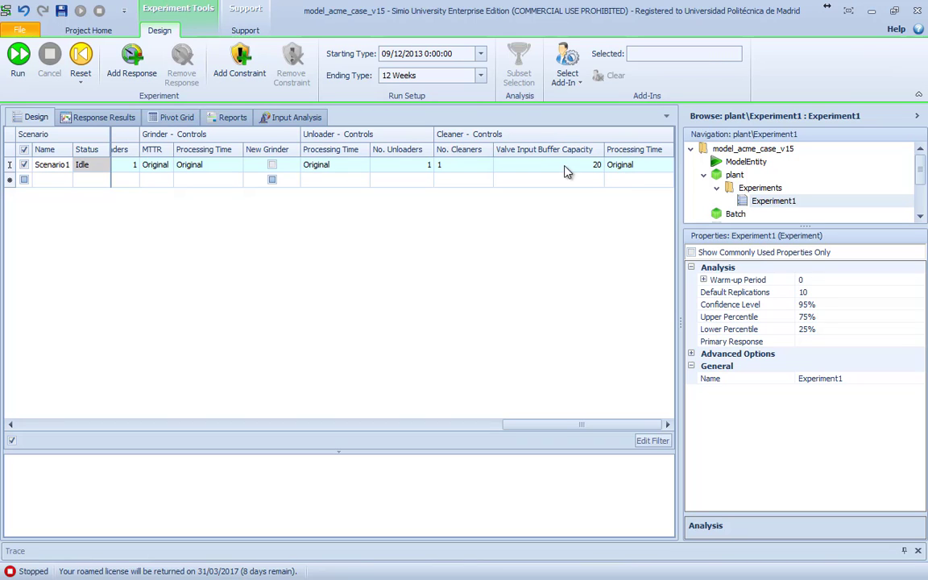
click(176, 118)
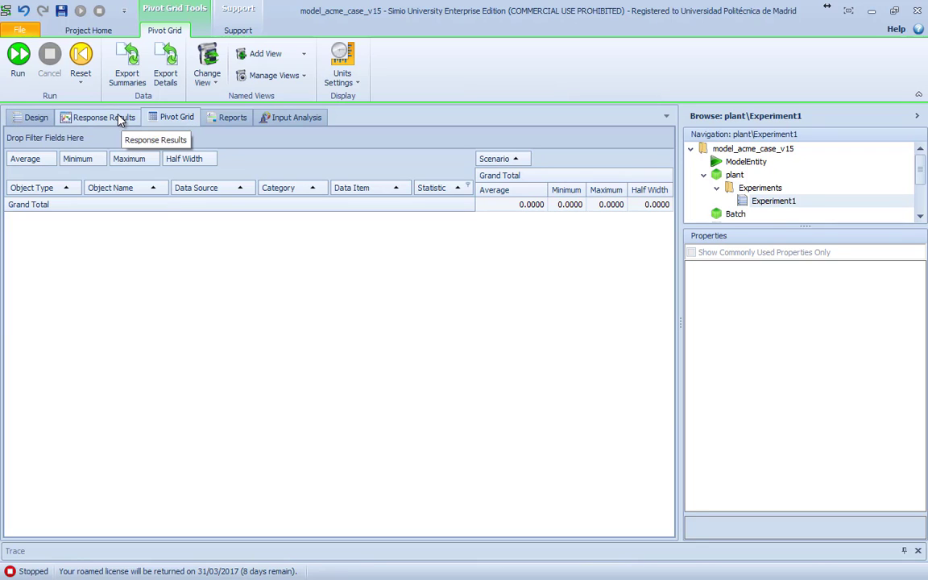
click(36, 117)
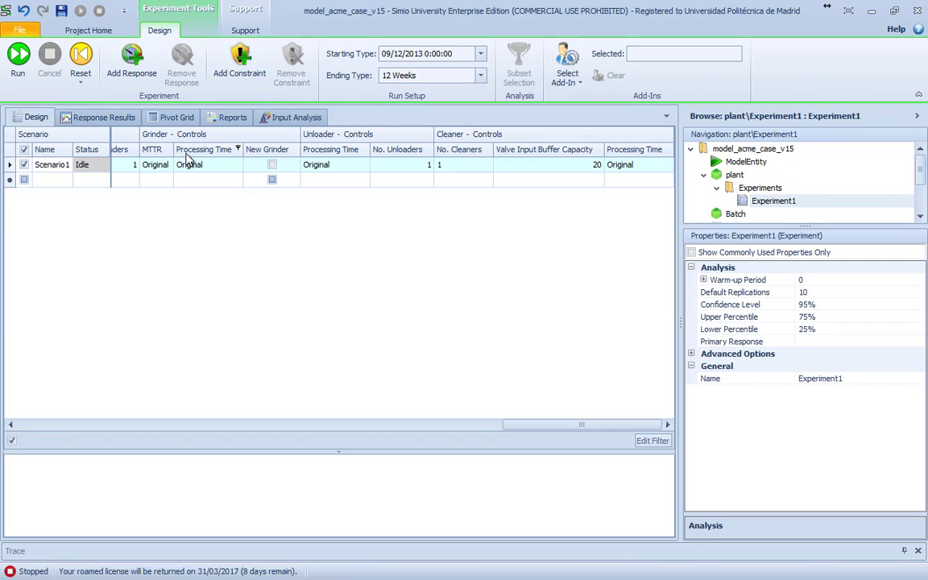
Step: Add a second scenario to the experiment with 1 loader
click(26, 178)
click(129, 179)
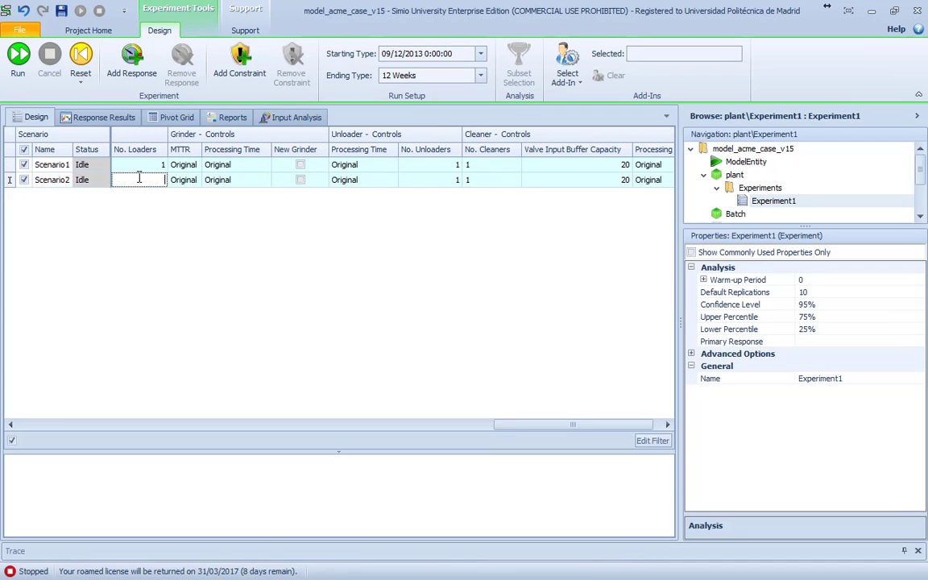
drag(651, 422, 518, 420)
click(592, 179)
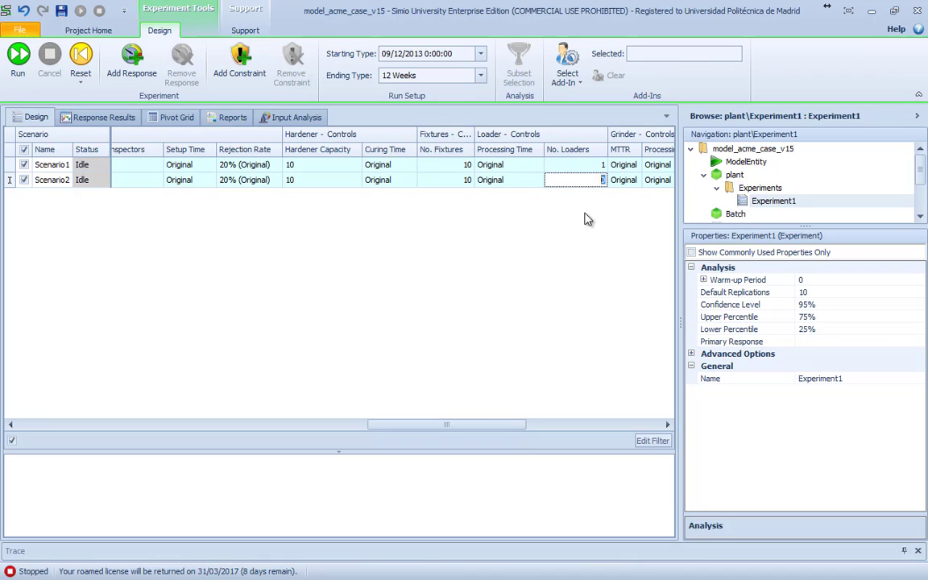
text(1)
key(Tab)
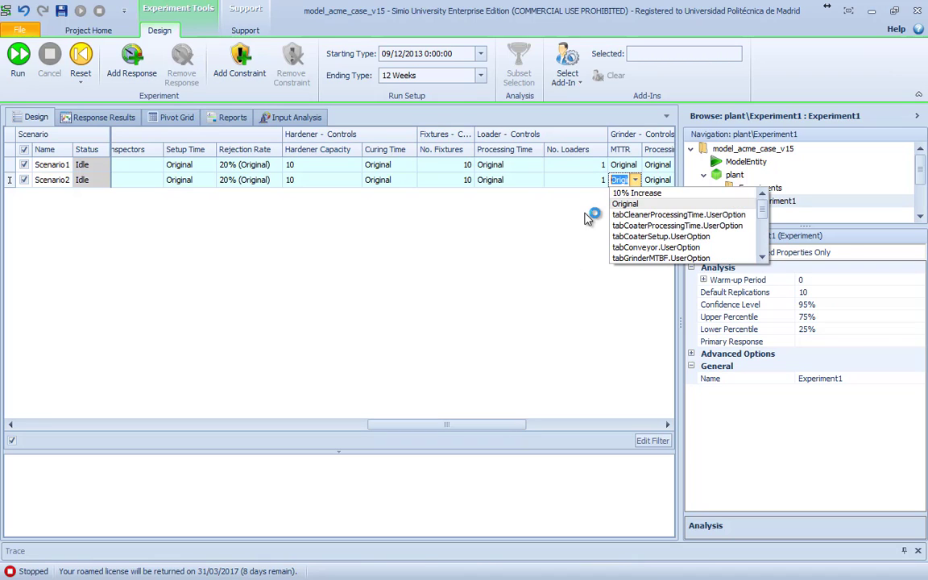
Step: Set Scenario2's hardener capacity to 11
click(311, 184)
click(299, 177)
text(11)
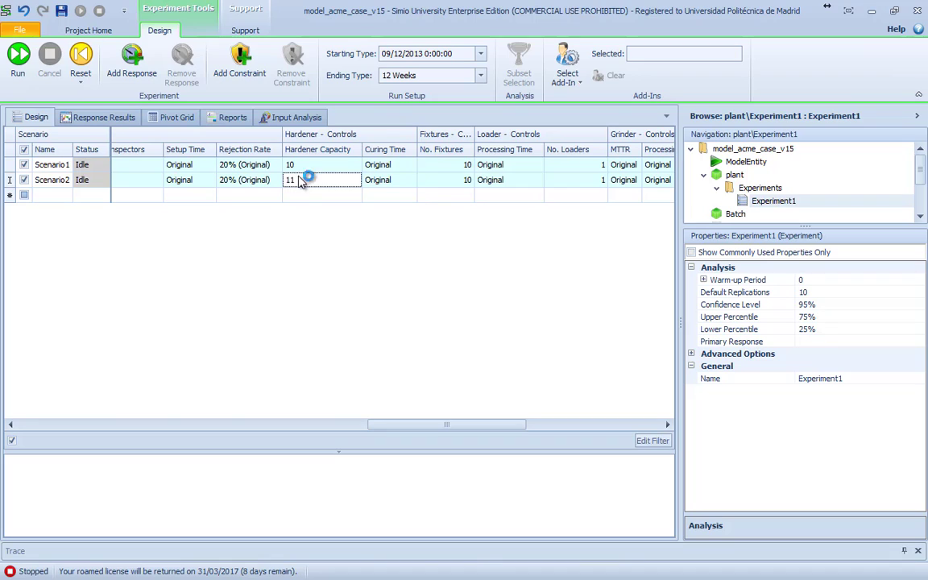
key(Return)
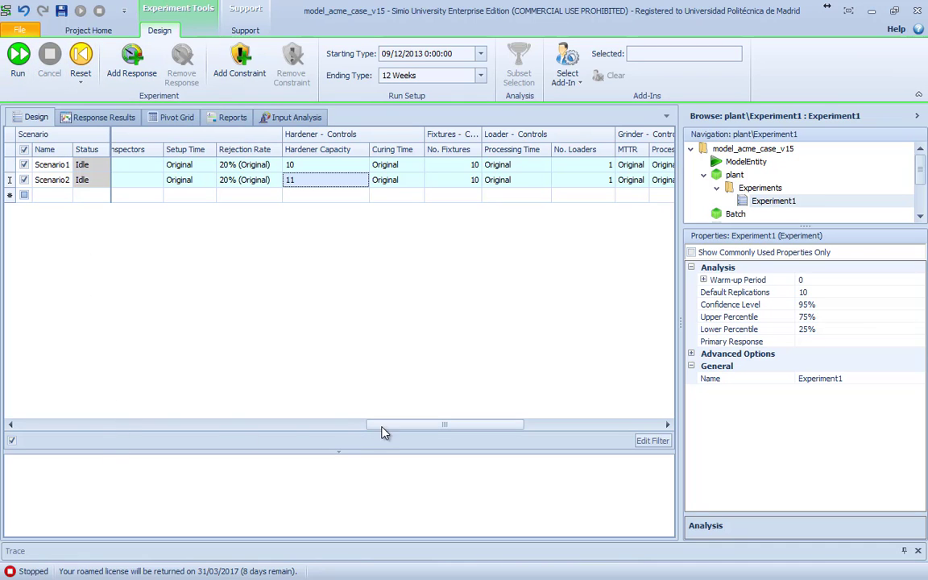
Step: Run both experiment scenarios with 10 replications each and show their pivot grid results side by side
drag(381, 425, 25, 424)
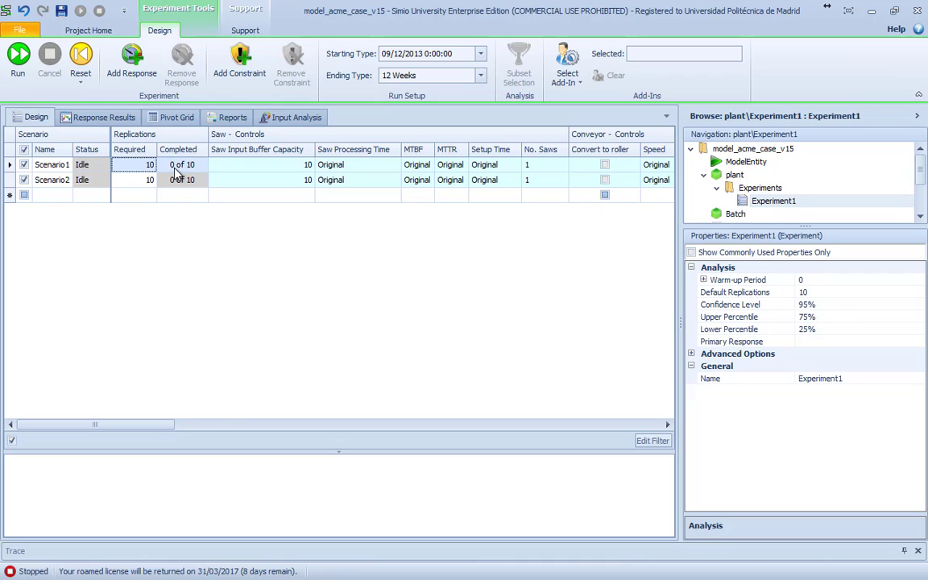
click(20, 56)
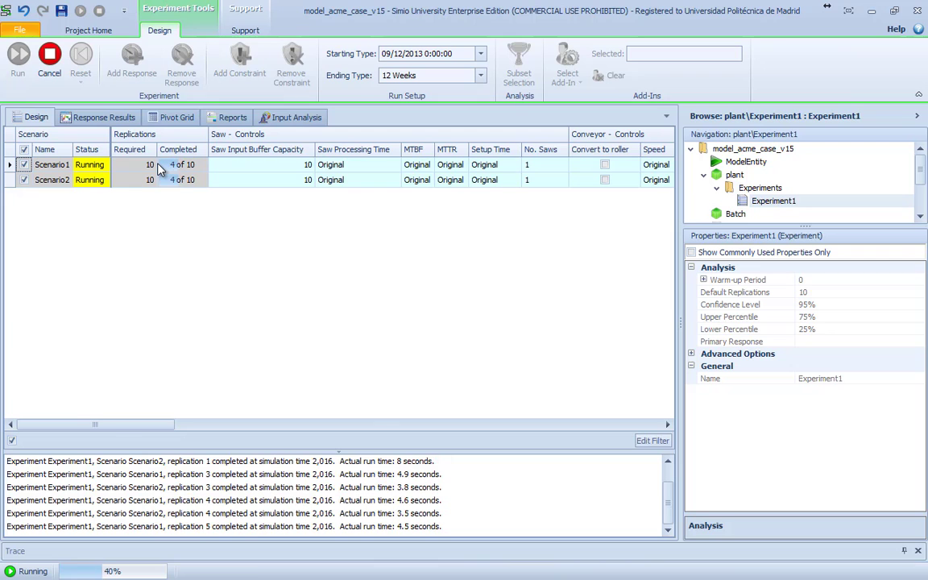
click(177, 118)
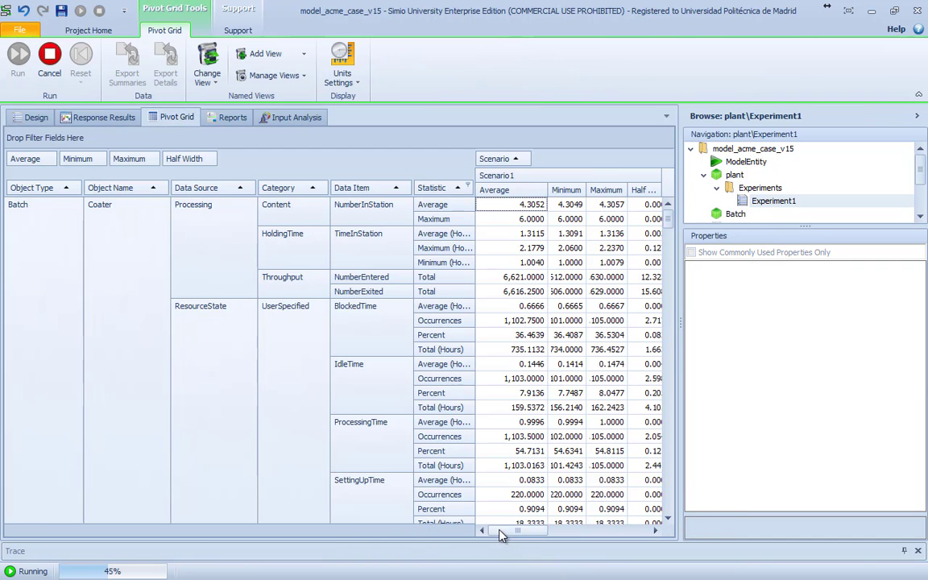
drag(682, 423, 819, 425)
drag(539, 523, 654, 526)
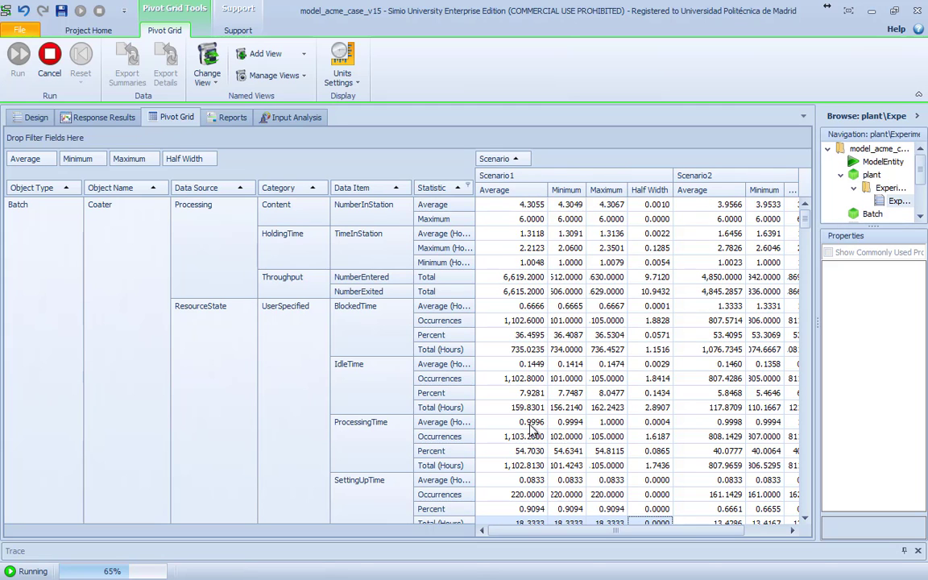
Step: Look through the station results to the plant's HourlyProduction output and compare its average, minimum and maximum between the scenarios
scroll(531, 432, down, 15)
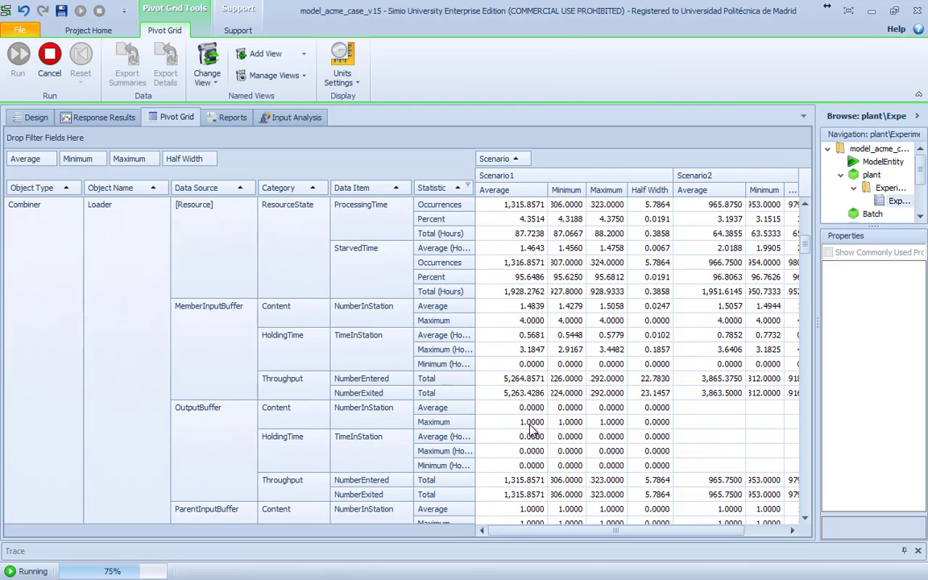
scroll(532, 432, down, 15)
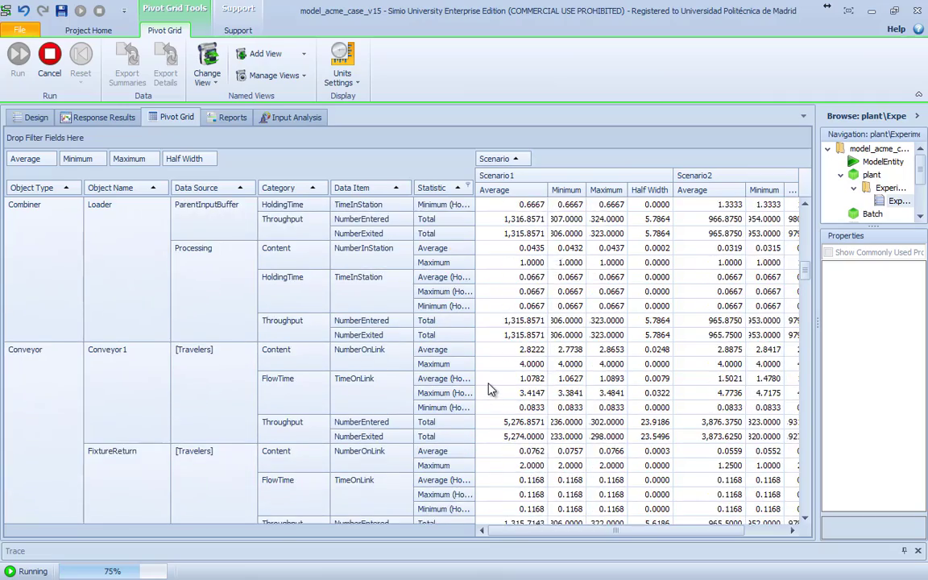
scroll(489, 389, down, 15)
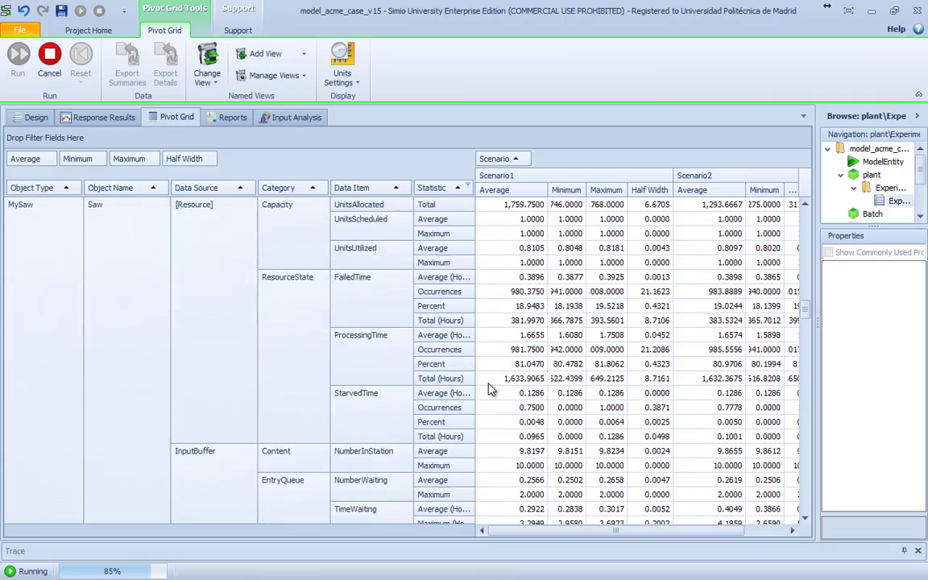
scroll(489, 389, down, 15)
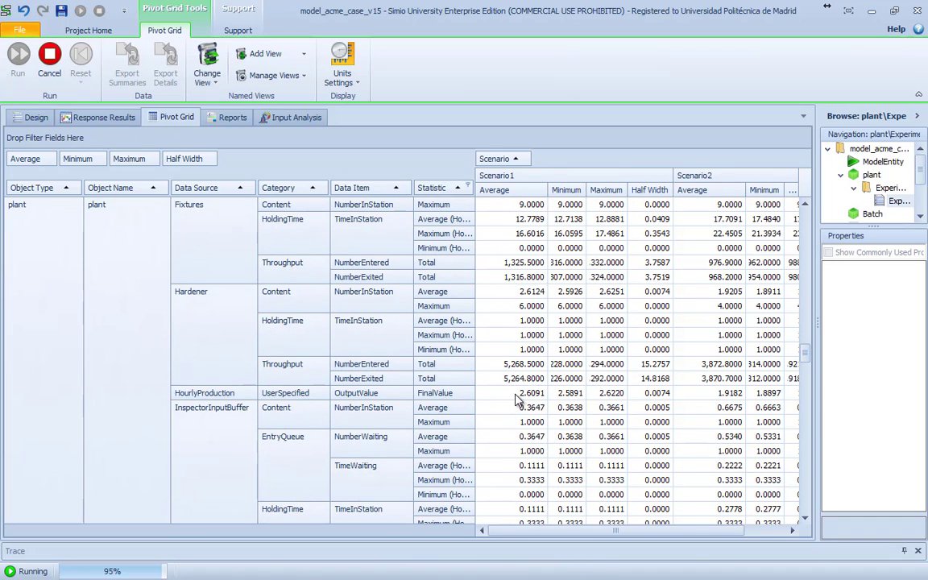
click(516, 395)
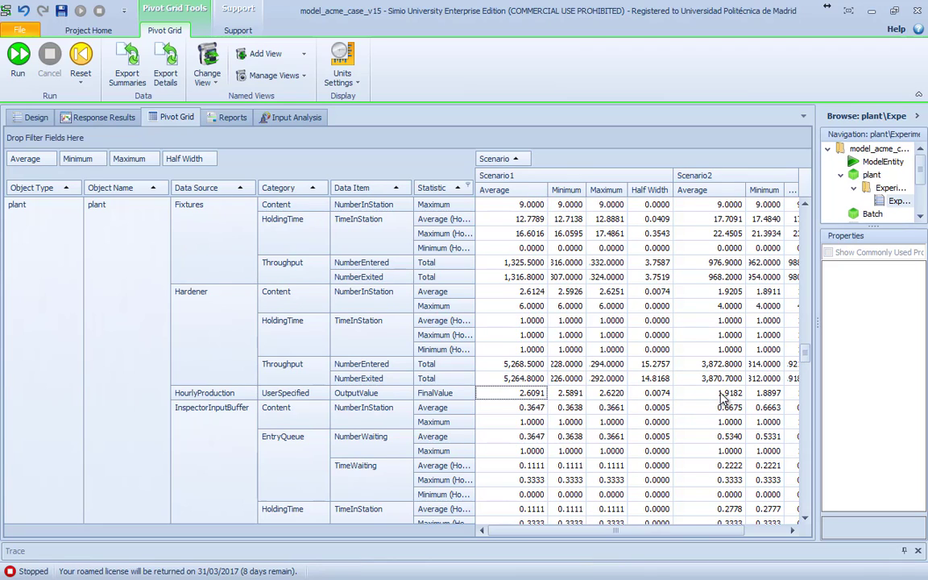
click(569, 393)
click(614, 393)
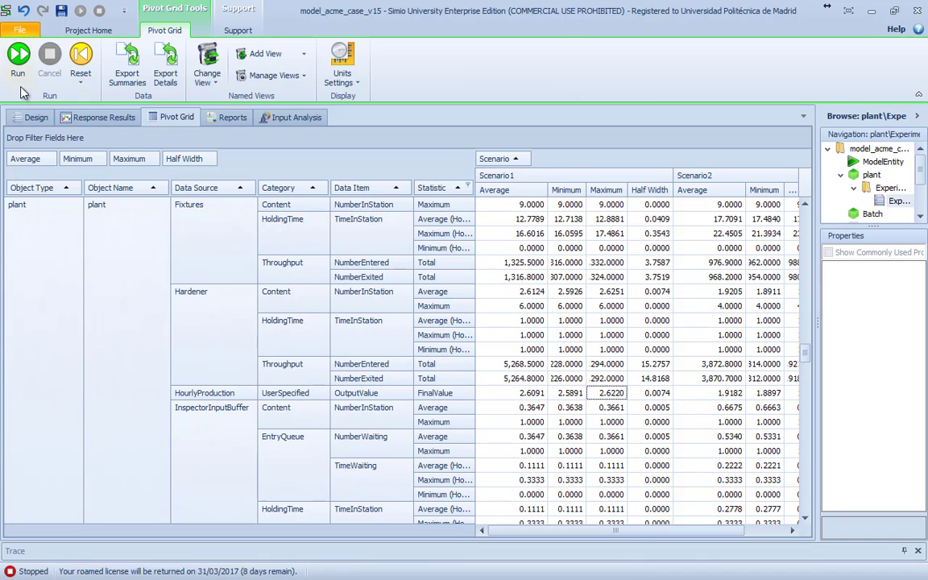
Step: Return to the experiment's scenario design and widen the property area to read its analysis settings
click(37, 118)
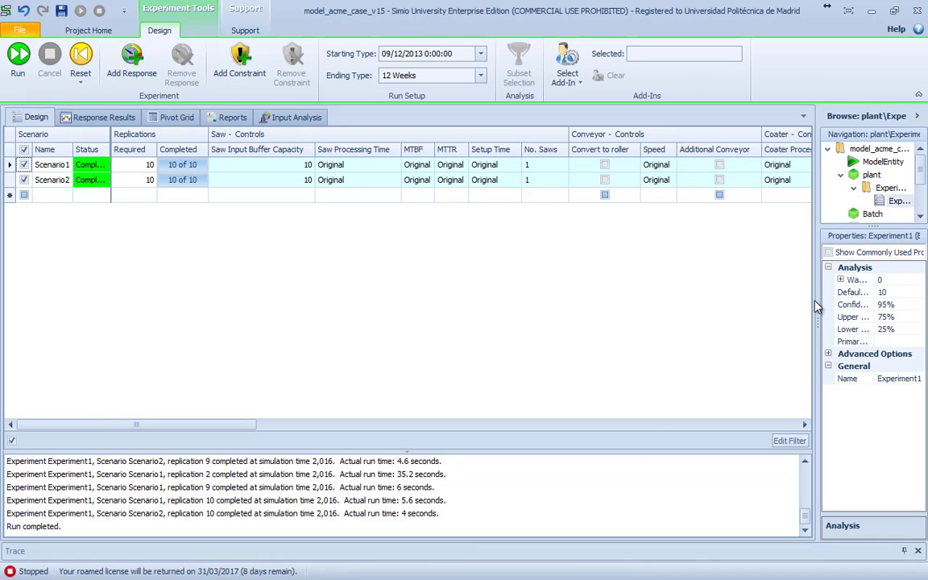
drag(816, 306, 644, 332)
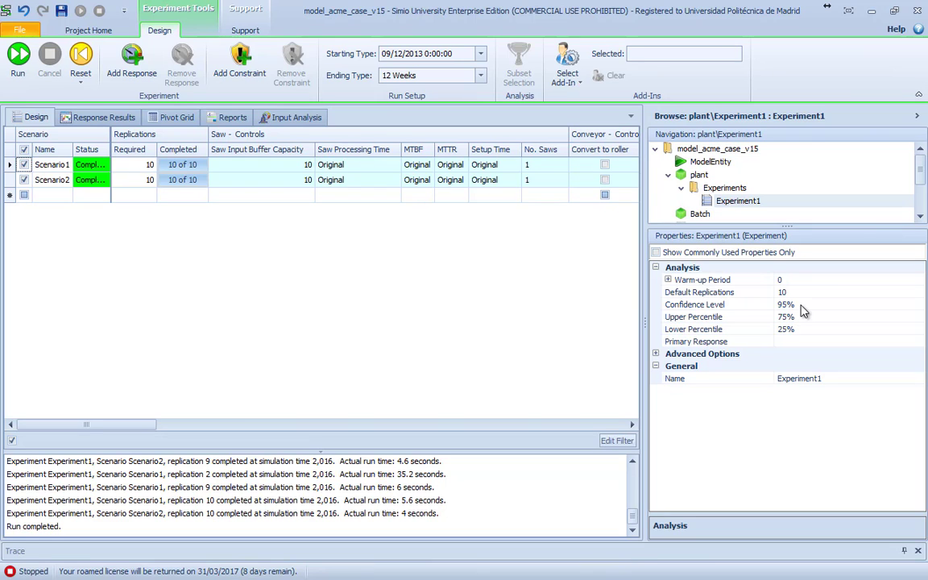
Step: Widen the scenario table and look through the station controls available for both scenarios, from the saw to the cleaner
drag(644, 302, 684, 301)
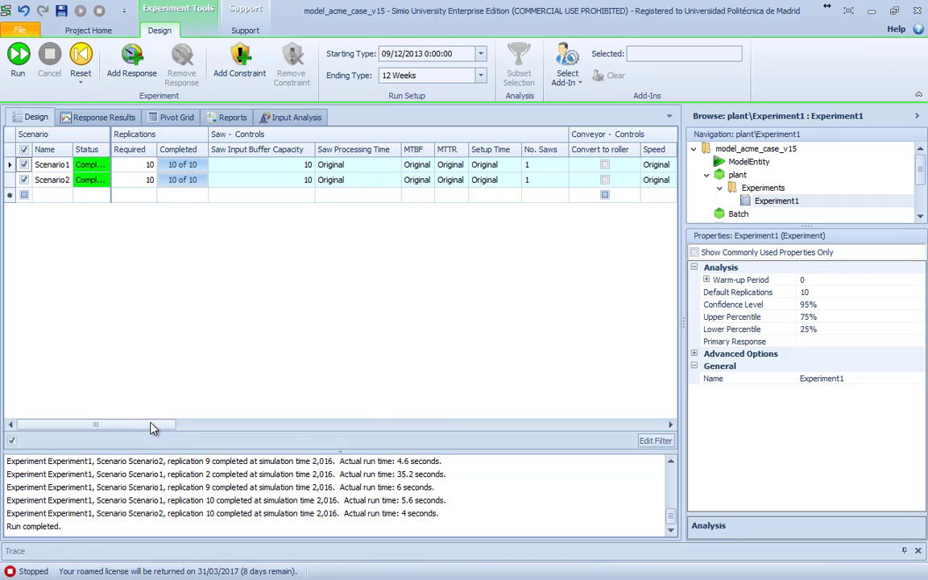
drag(153, 428, 608, 391)
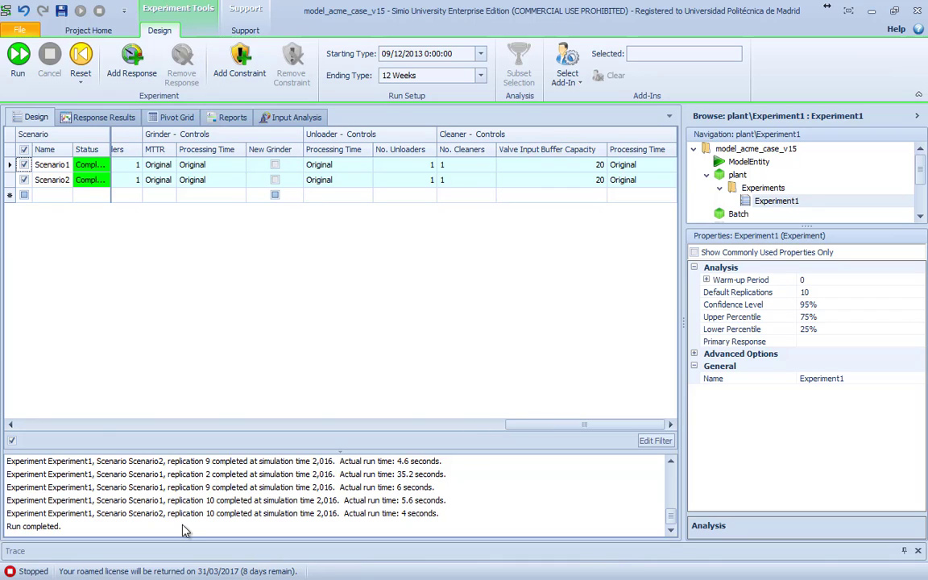
click(85, 425)
click(84, 425)
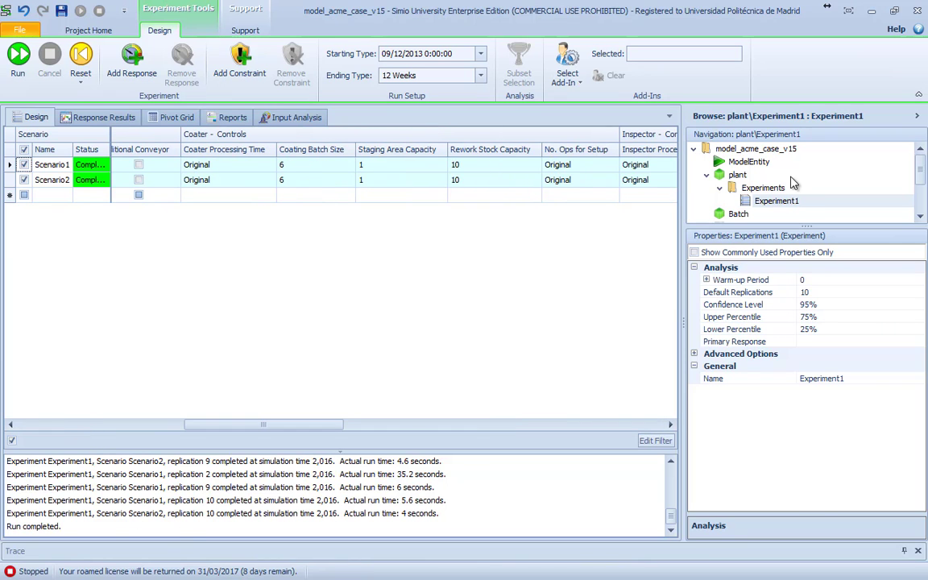
Step: Open the plant model, look at its HourlyProduction output in the single-run pivot grid results, and return to the whole facility layout
click(736, 175)
double_click(737, 178)
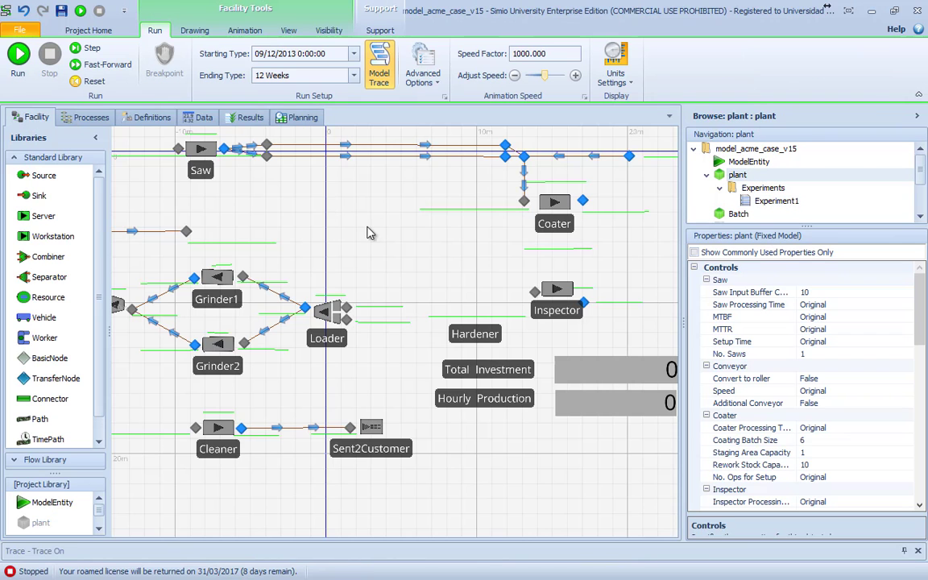
scroll(499, 313, down, 2)
drag(436, 249, 394, 267)
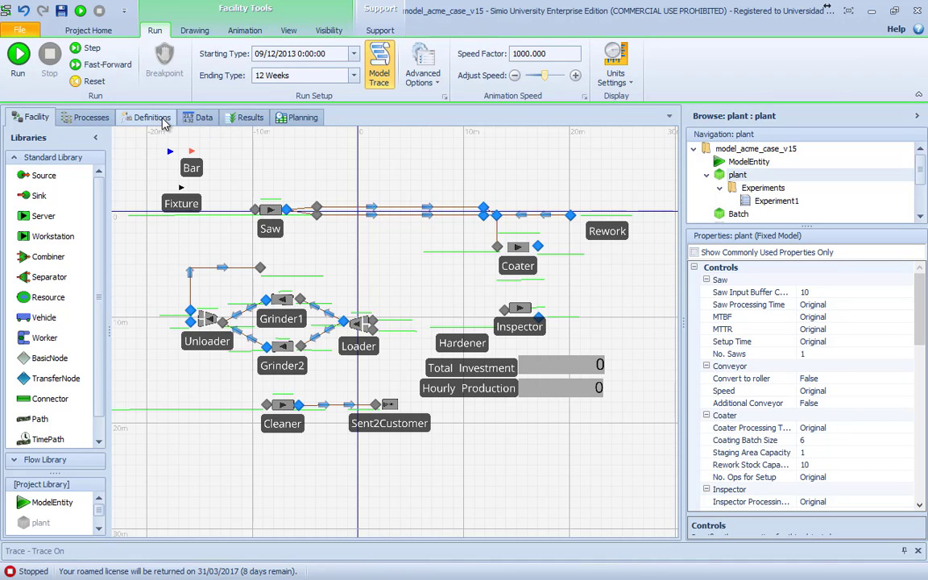
click(266, 118)
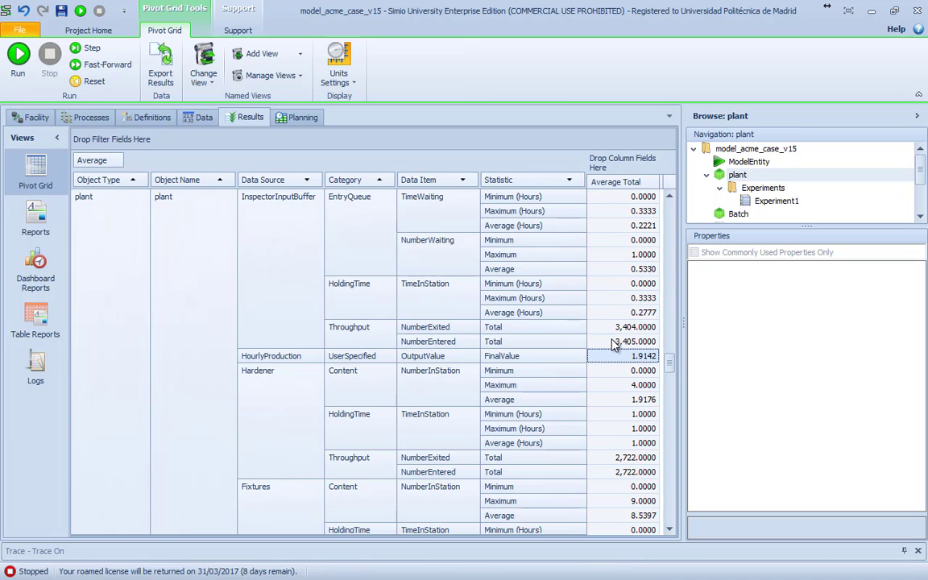
click(31, 116)
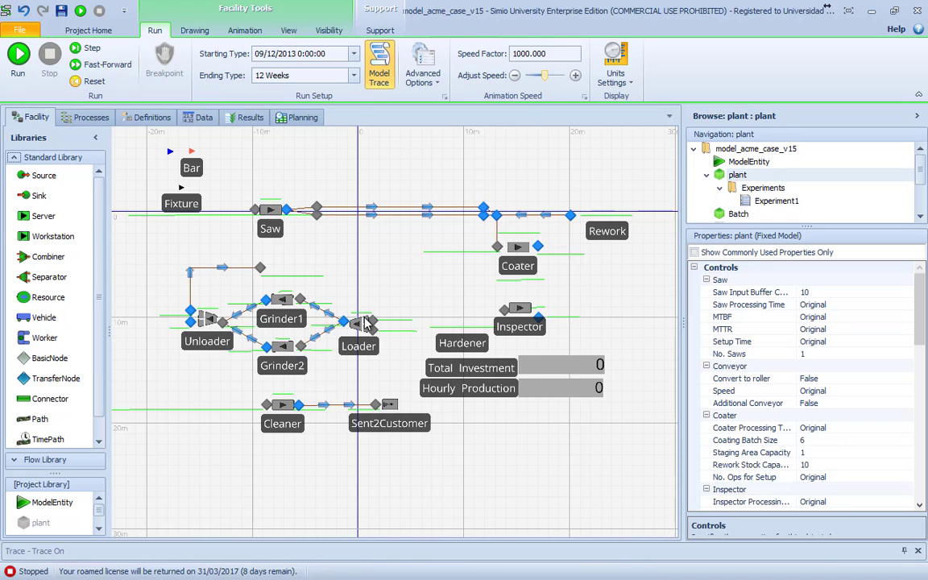